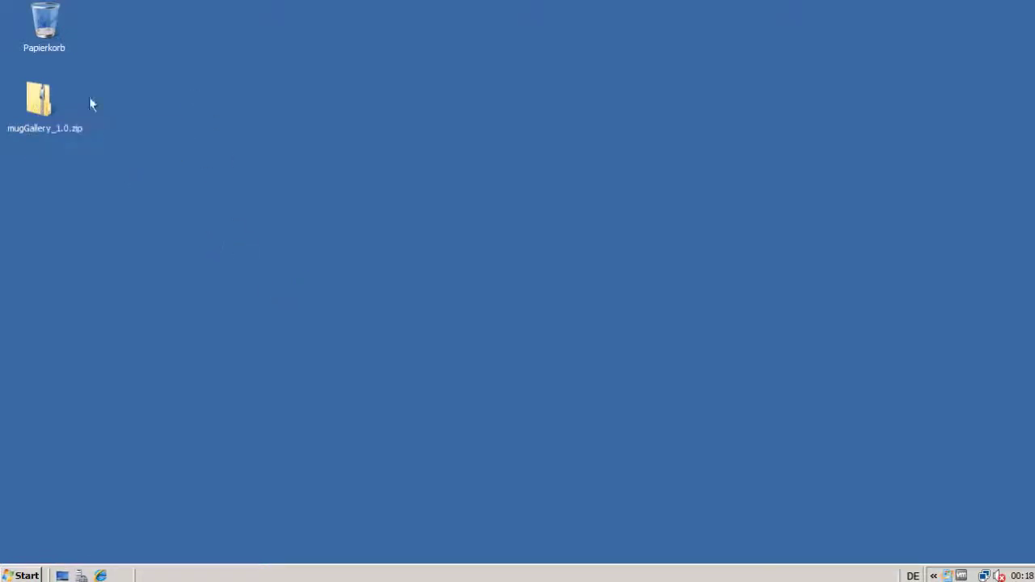
- Extract mugGallery_1.0.zip from the desktop into the proposed mugGallery_1.0 folder
{"action": "left_click", "coordinate": [38, 109]}
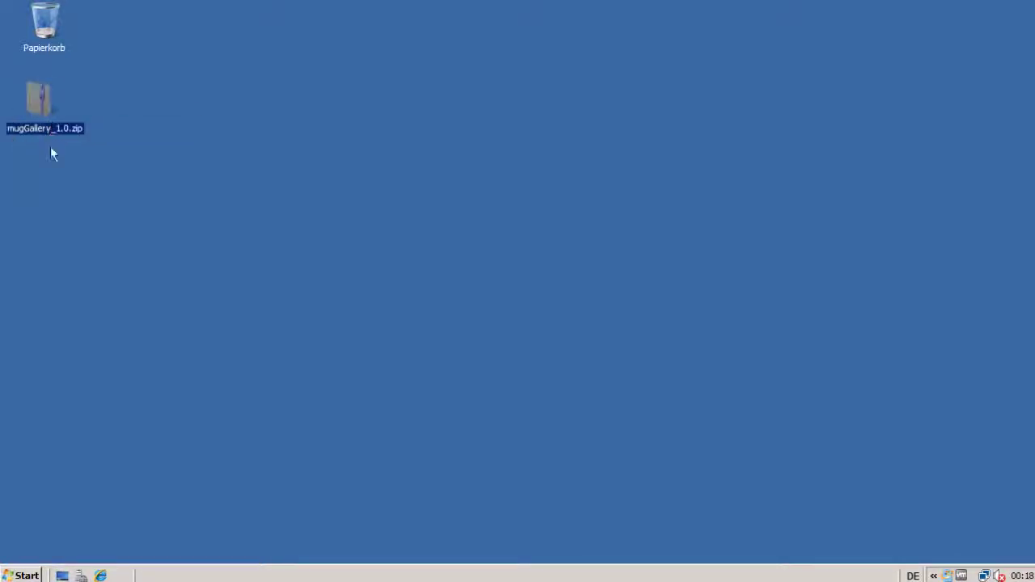
{"action": "right_click", "coordinate": [36, 97]}
{"action": "left_click", "coordinate": [85, 141]}
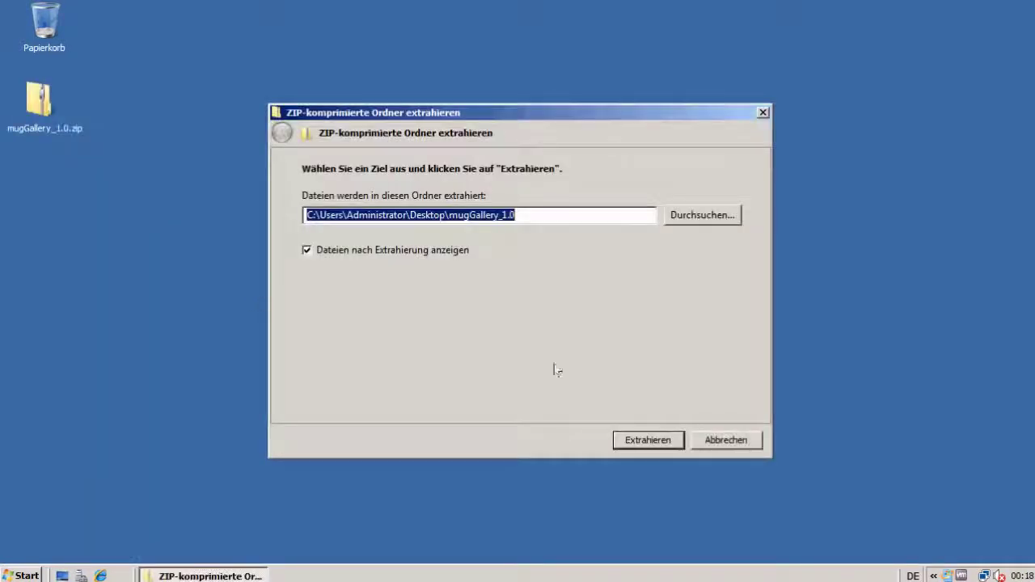
{"action": "left_click", "coordinate": [678, 442]}
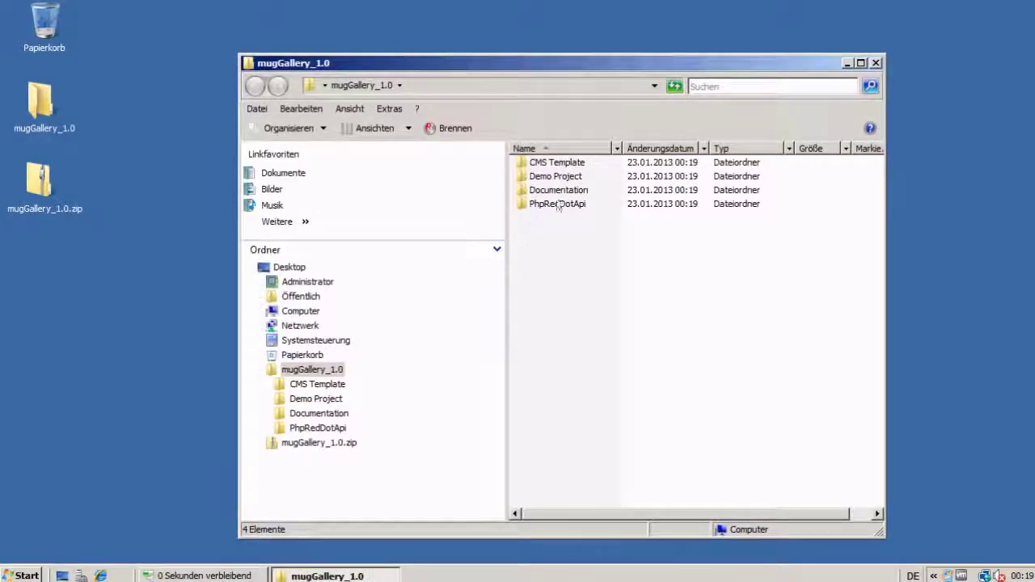
- Inspect the HTML_mugGallery.rdtp file in the CMS Template folder and return to the mugGallery_1.0 folder
{"action": "double_click", "coordinate": [561, 164]}
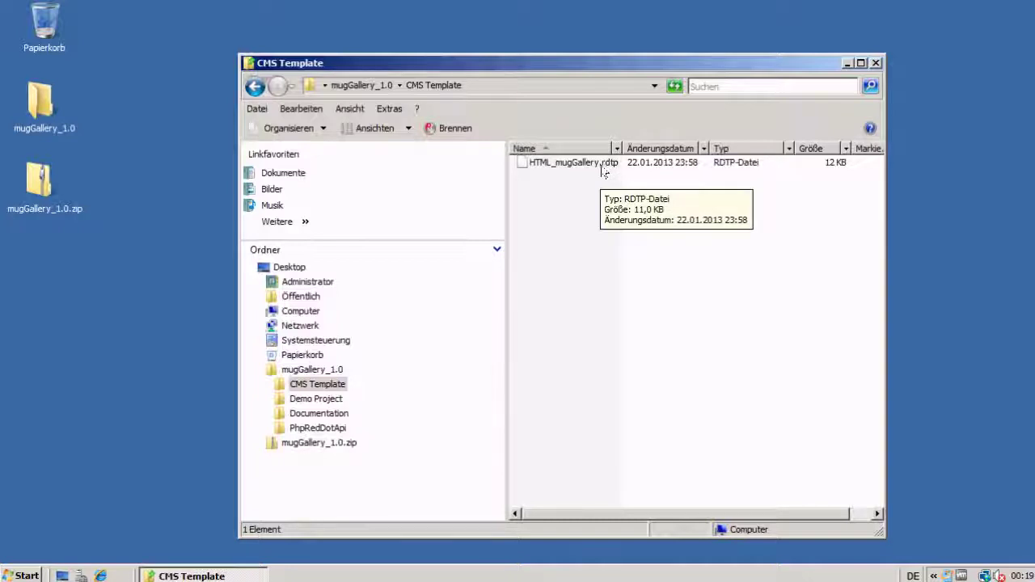
{"action": "left_click", "coordinate": [557, 166]}
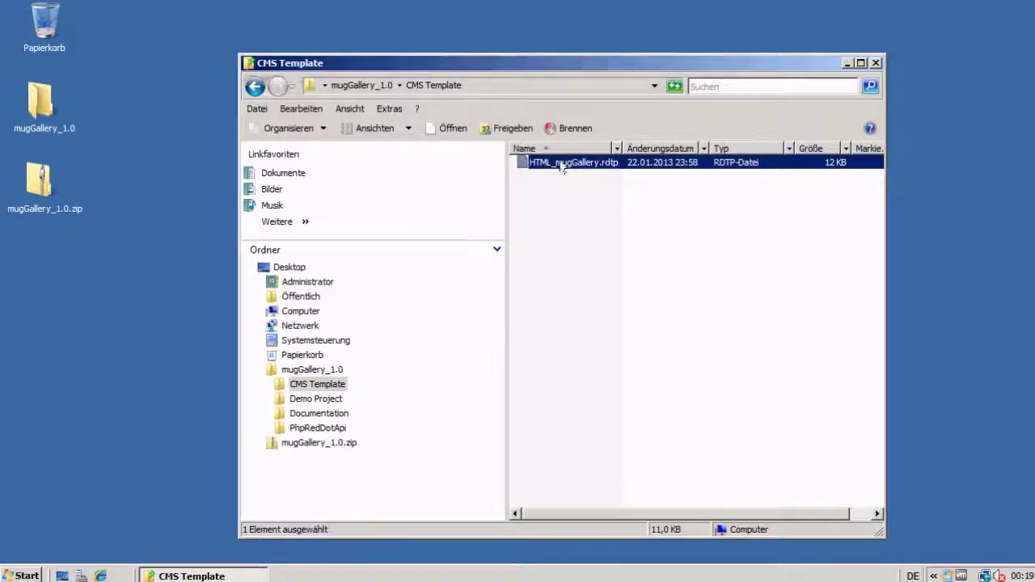
{"action": "left_click", "coordinate": [255, 87]}
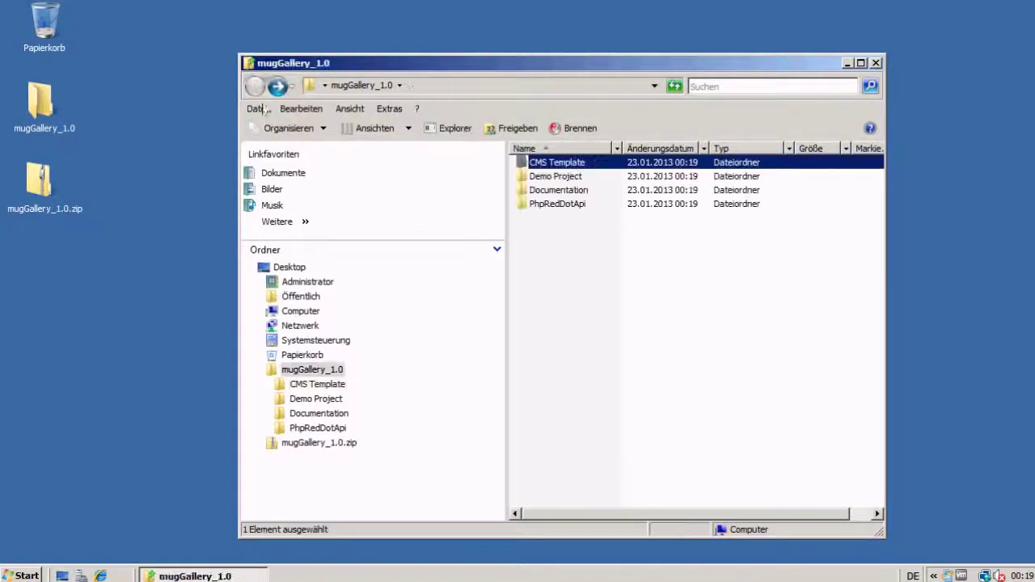
- Copy the PhpRedDotApi folder from the extracted package to the clipboard
{"action": "left_click", "coordinate": [540, 204]}
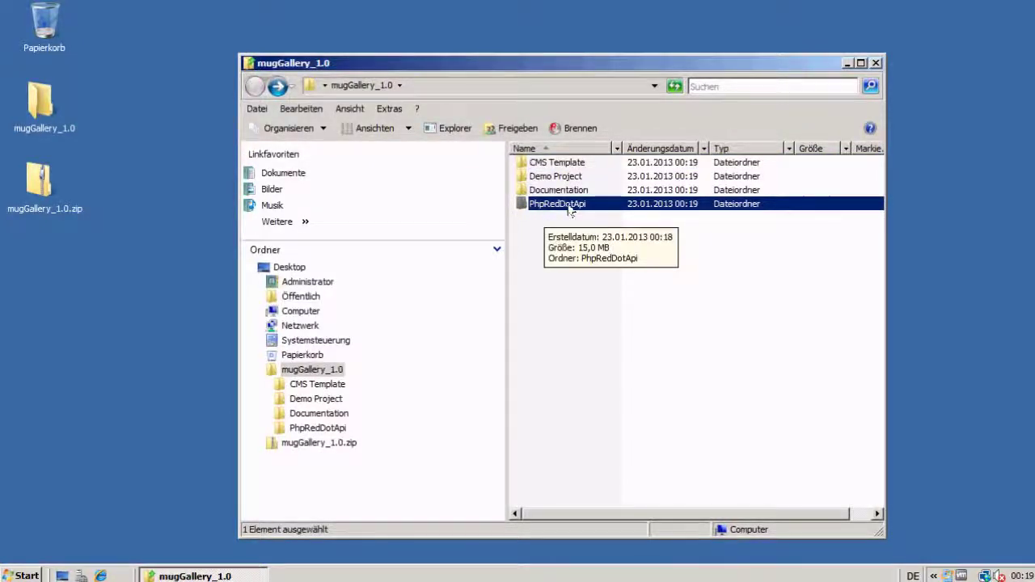
{"action": "right_click", "coordinate": [569, 206]}
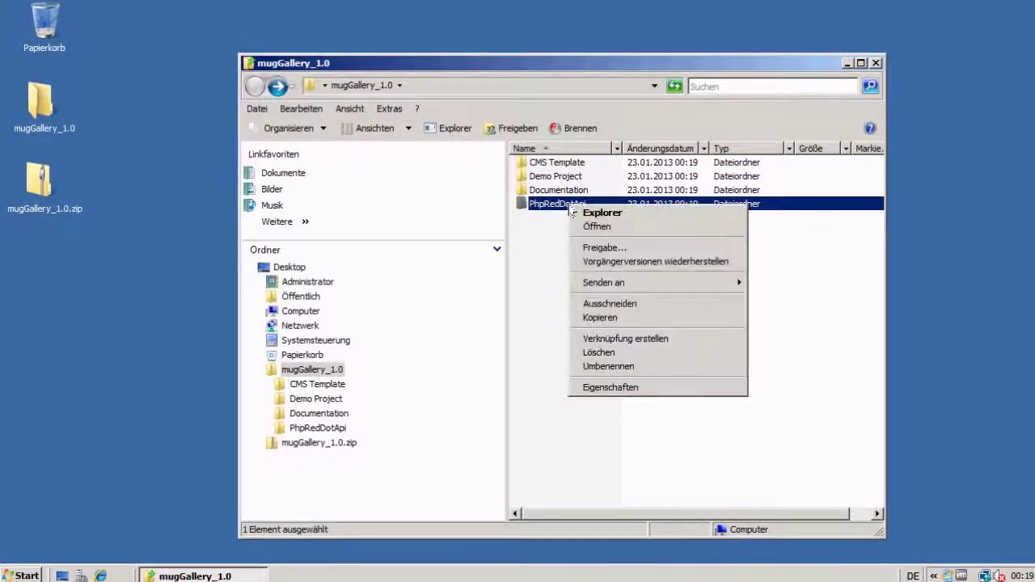
{"action": "left_click", "coordinate": [599, 318]}
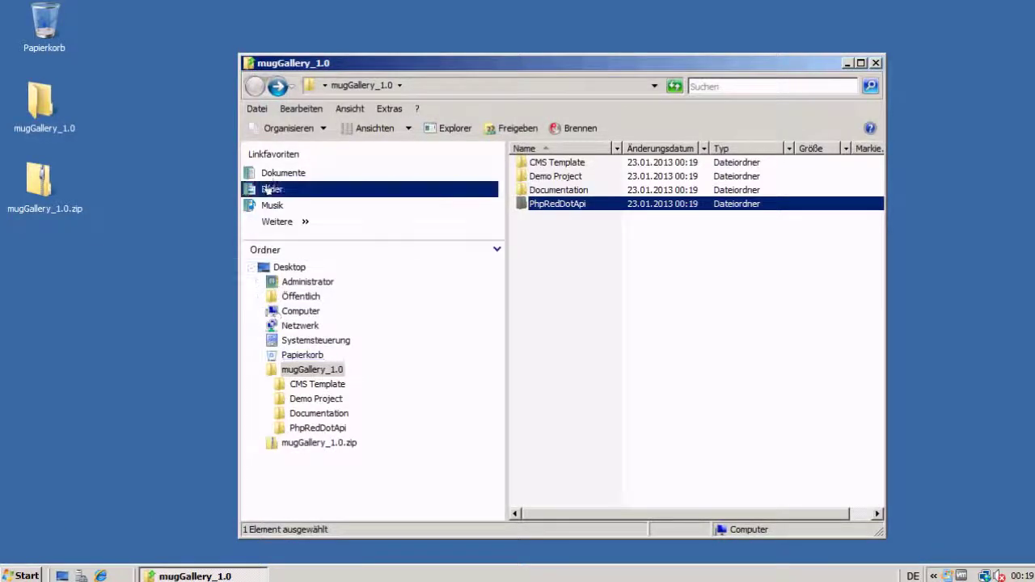
- Paste the copied folder into C:\OpenText\WS\MS\ASP\PlugIns
{"action": "left_click", "coordinate": [259, 312]}
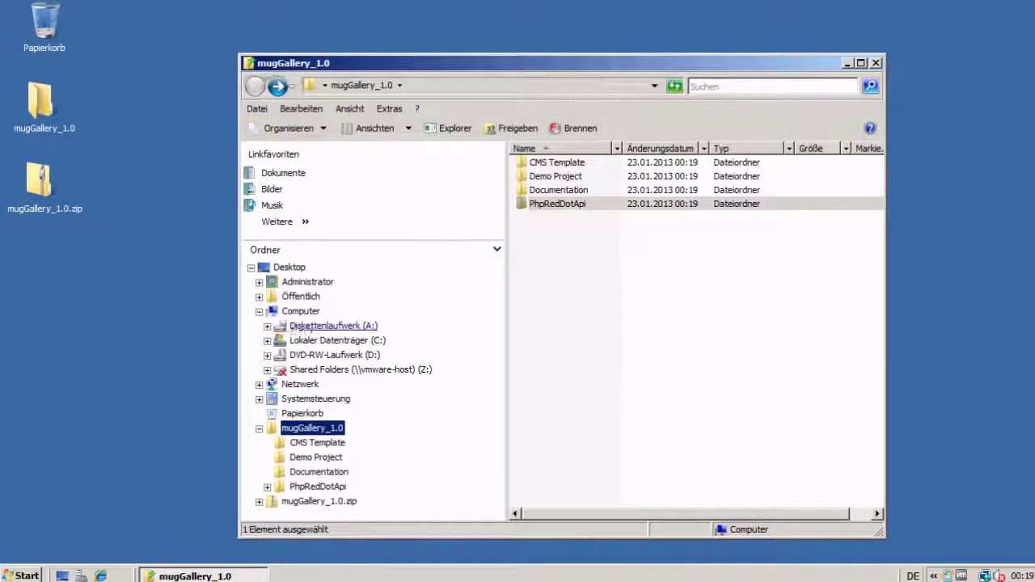
{"action": "left_click", "coordinate": [328, 340]}
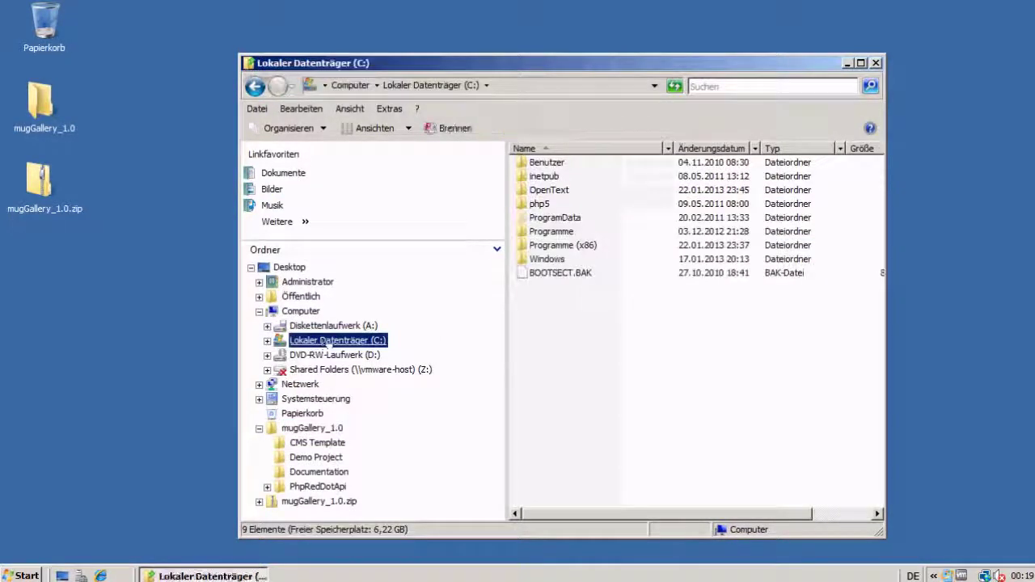
{"action": "double_click", "coordinate": [543, 190]}
{"action": "left_click", "coordinate": [538, 164]}
{"action": "double_click", "coordinate": [538, 165]}
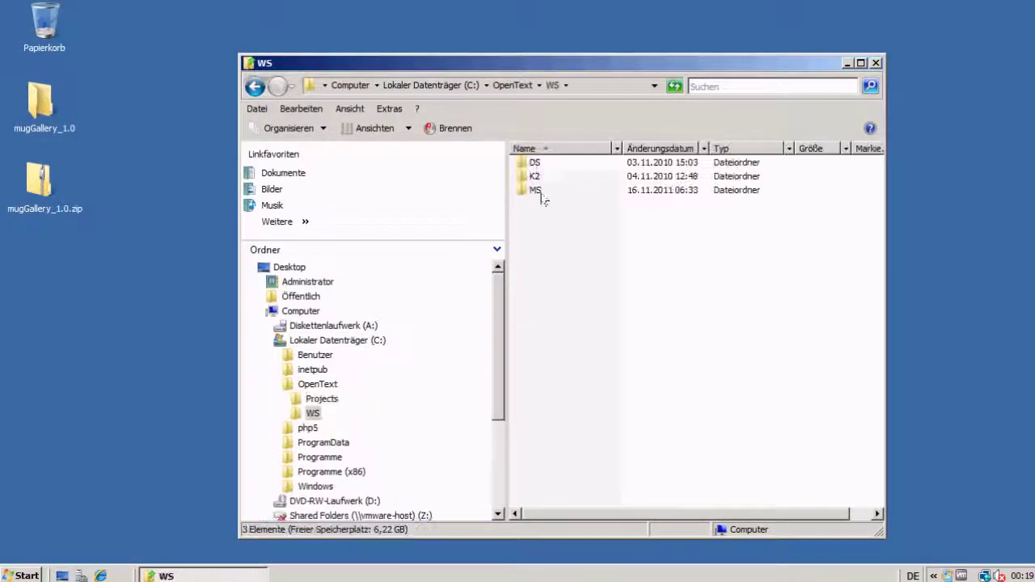
{"action": "double_click", "coordinate": [541, 191]}
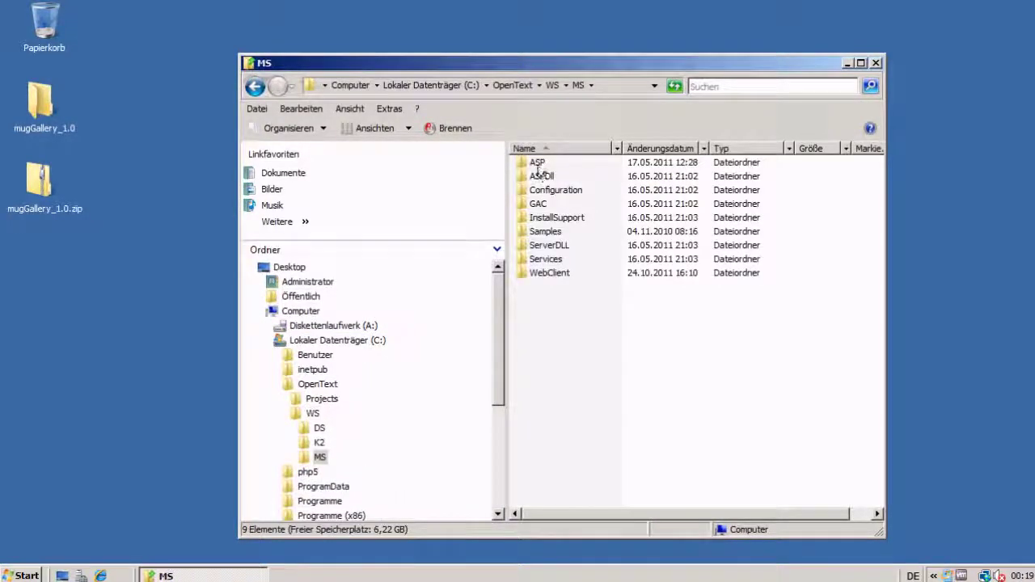
{"action": "double_click", "coordinate": [538, 164]}
{"action": "scroll", "coordinate": [560, 362], "scroll_direction": "down", "scroll_amount": 2}
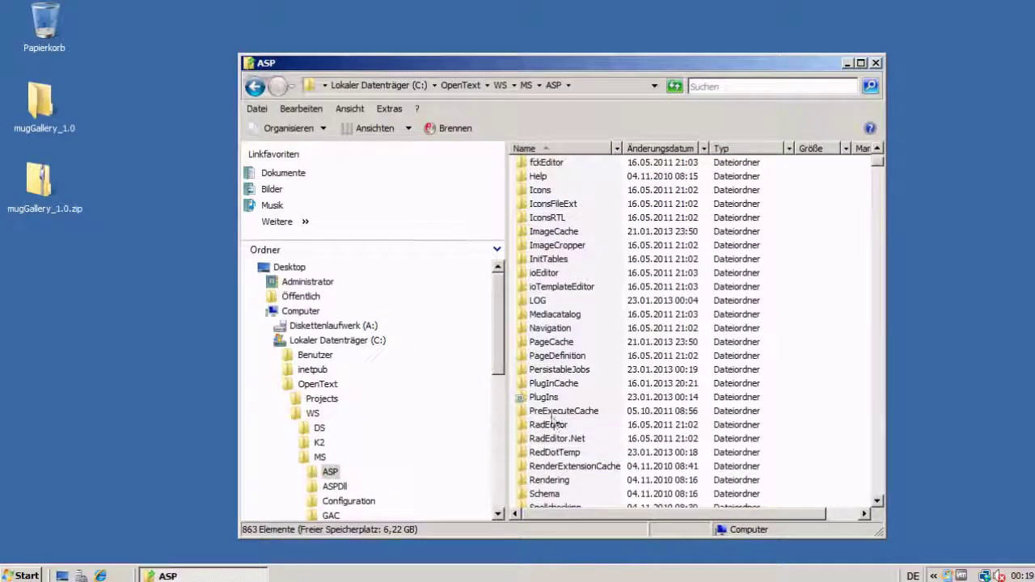
{"action": "double_click", "coordinate": [556, 397]}
{"action": "right_click", "coordinate": [567, 276]}
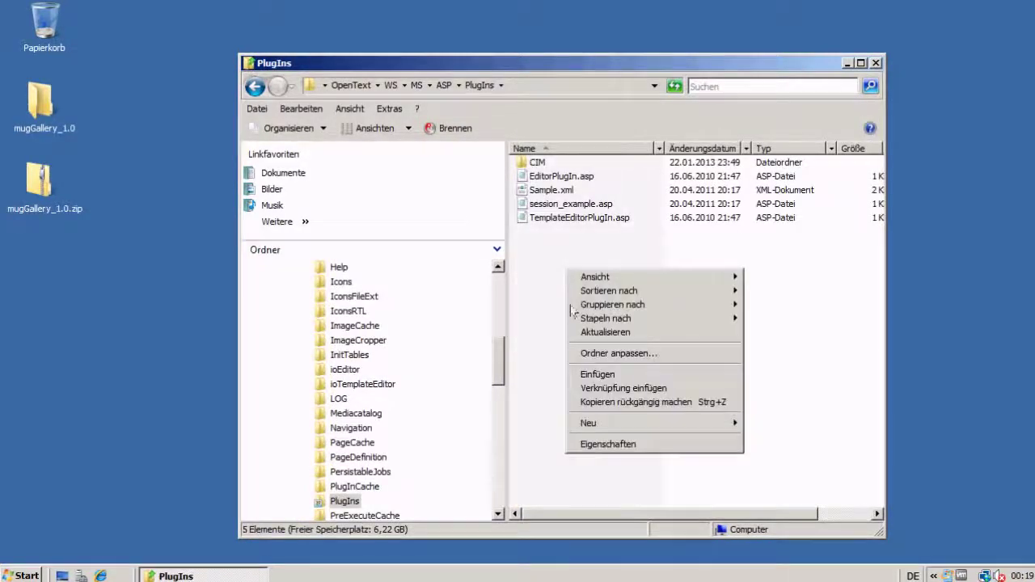
{"action": "left_click", "coordinate": [597, 374]}
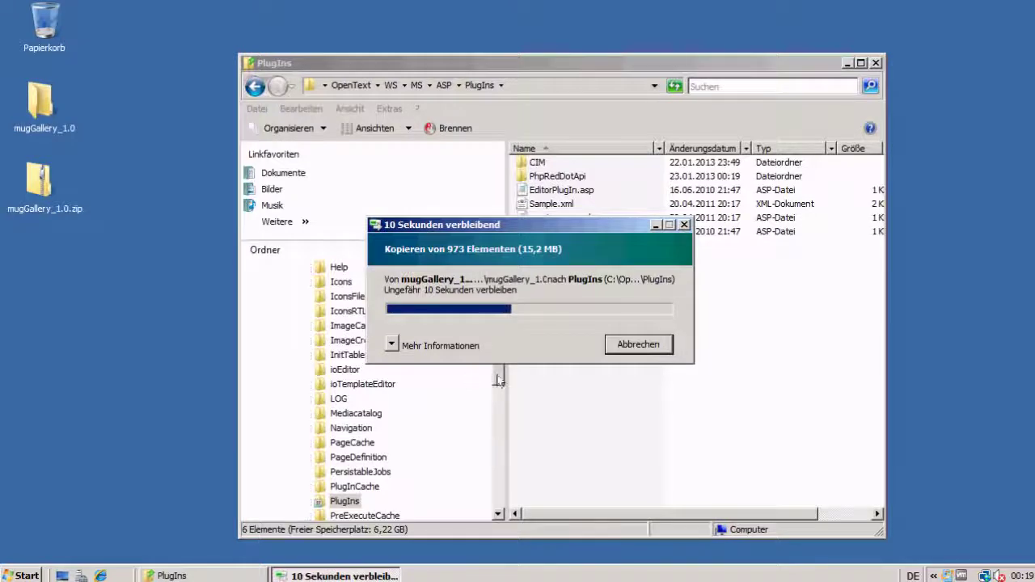
- Return to the mugGallery_1.0 folder on the desktop and select the Demo Project folder
{"action": "left_click_drag", "start_coordinate": [499, 377], "coordinate": [499, 281]}
{"action": "left_click", "coordinate": [289, 266]}
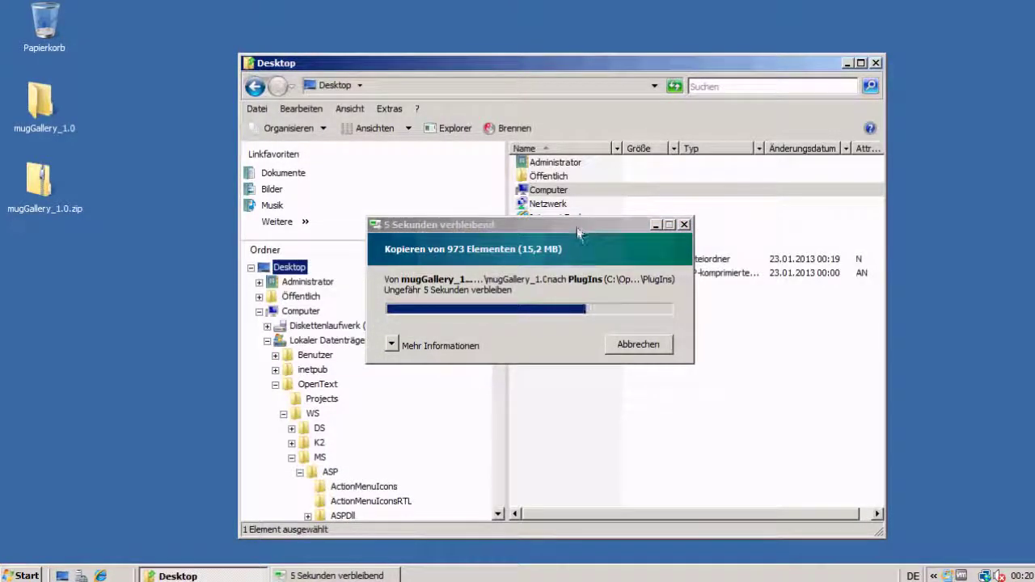
{"action": "left_click_drag", "start_coordinate": [577, 226], "coordinate": [718, 393]}
{"action": "double_click", "coordinate": [574, 261]}
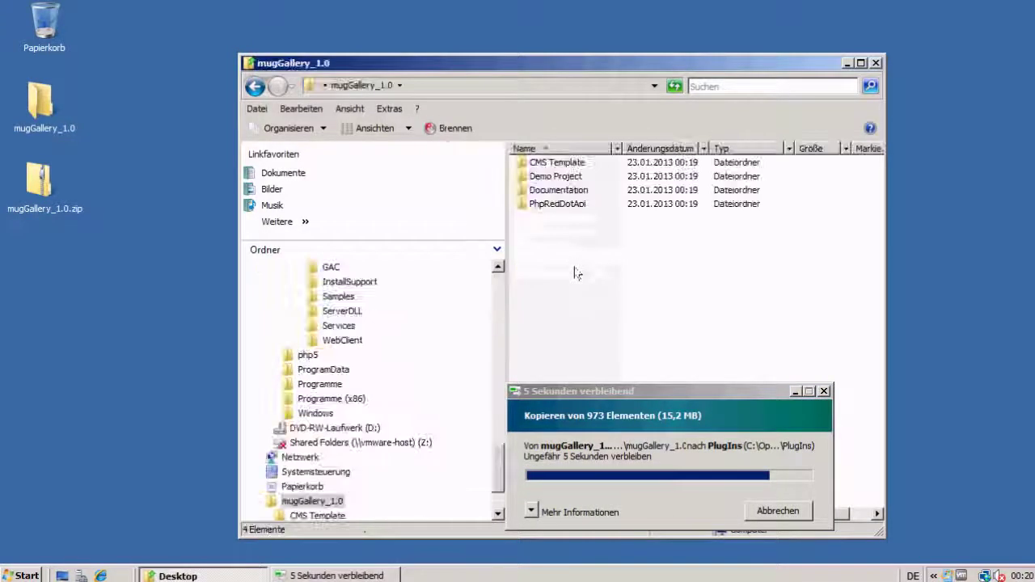
{"action": "left_click", "coordinate": [562, 178]}
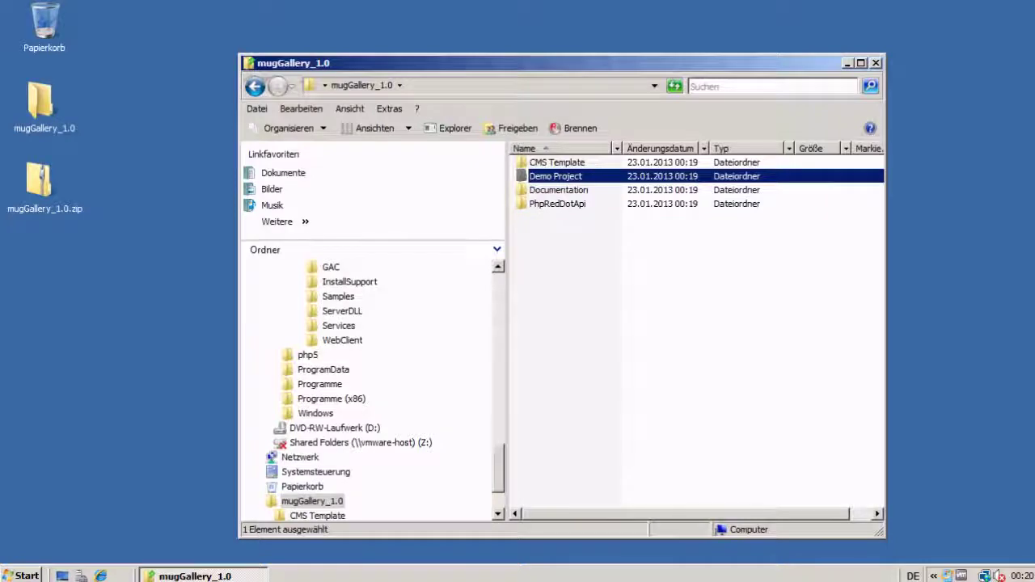
- Switch to Open Text Web Site Management and select the mugGallery content class in the project tree
{"action": "key", "text": "alt+Tab"}
{"action": "key", "text": "alt+Tab"}
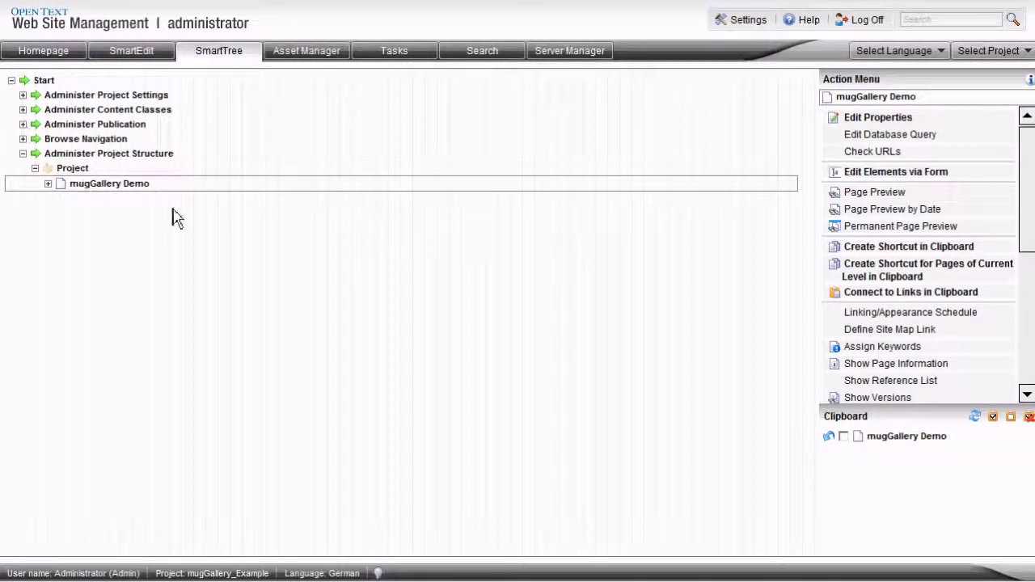
{"action": "left_click", "coordinate": [32, 111]}
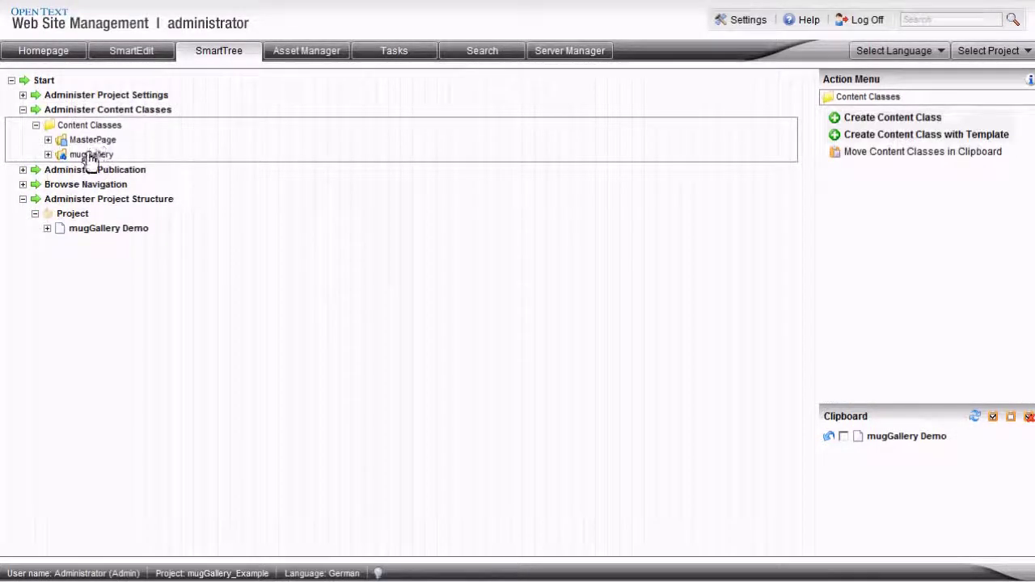
{"action": "left_click", "coordinate": [85, 156]}
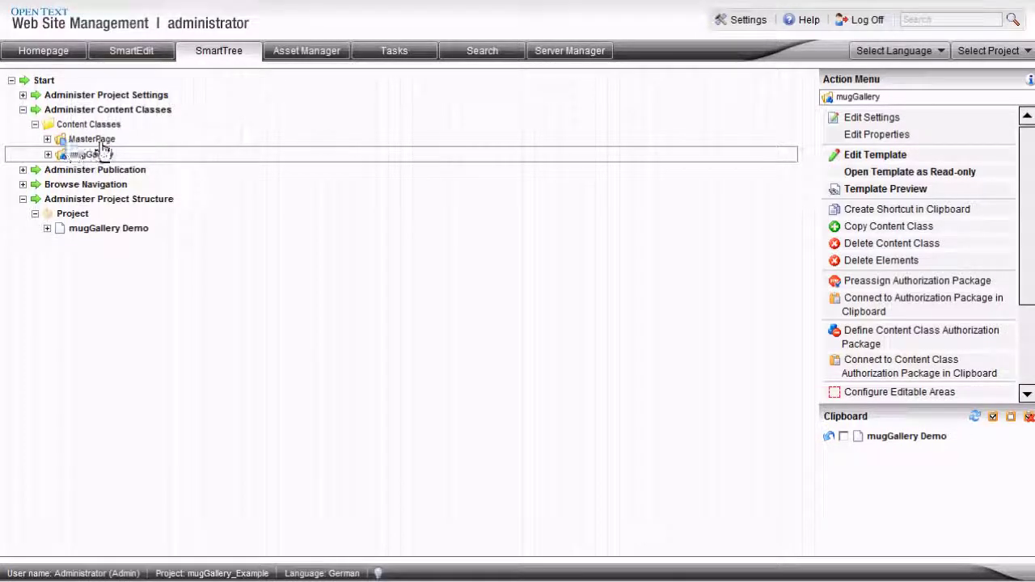
- Open the folder settings of the mugGalleries Asset Manager folder under the project's folders
{"action": "left_click", "coordinate": [23, 96]}
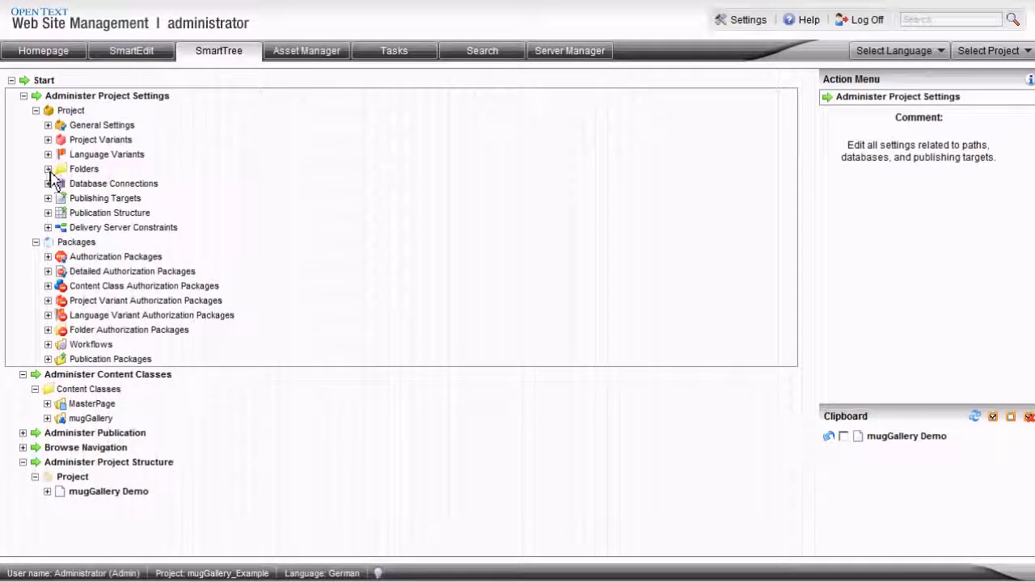
{"action": "left_click", "coordinate": [49, 169]}
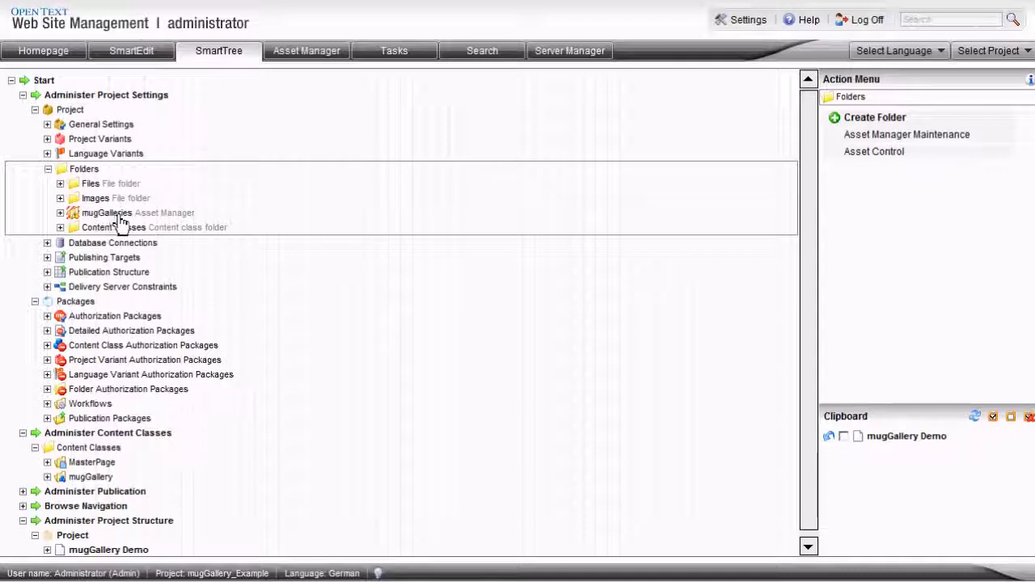
{"action": "left_click", "coordinate": [104, 213]}
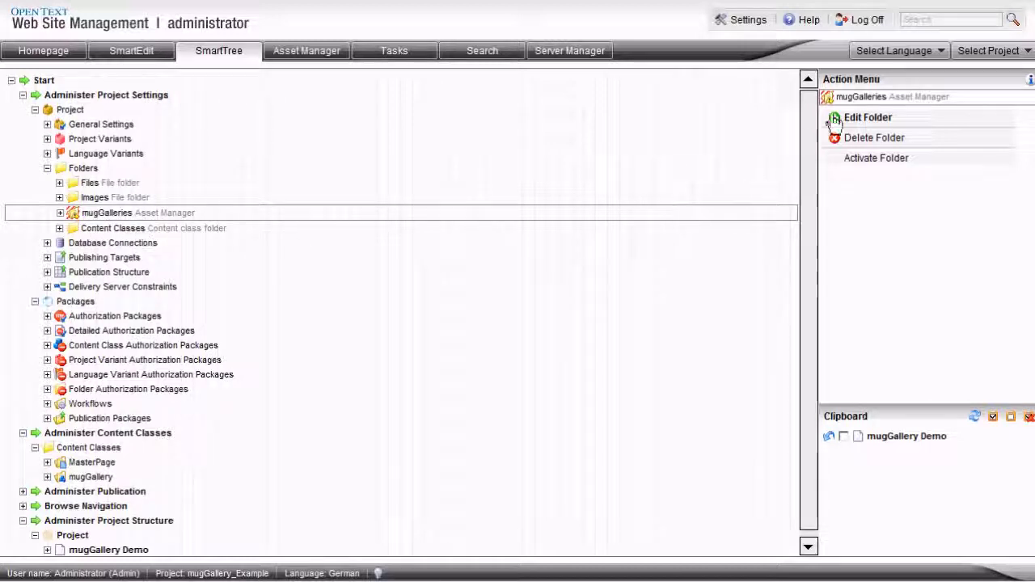
{"action": "left_click", "coordinate": [868, 121]}
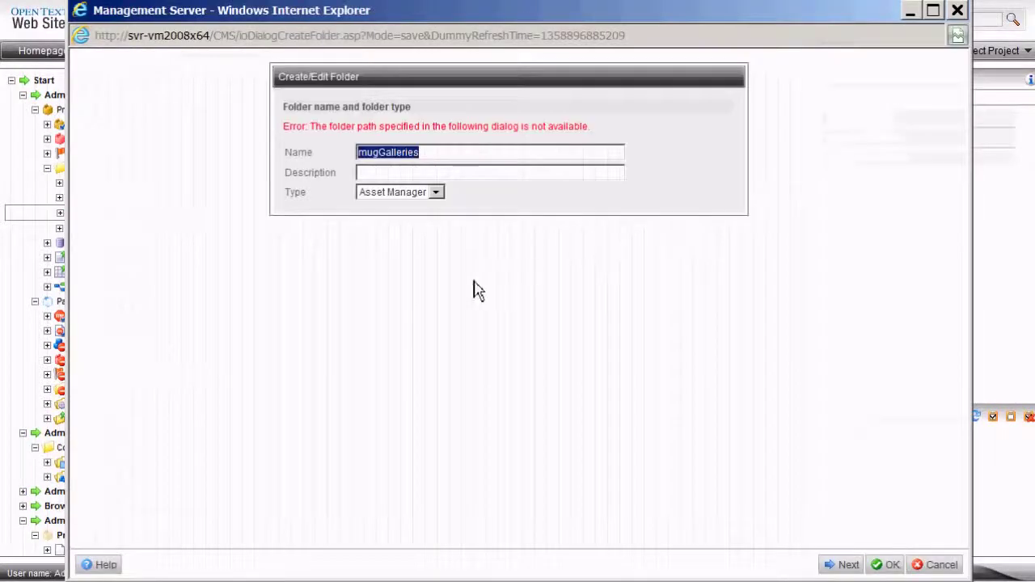
{"action": "left_click", "coordinate": [843, 564]}
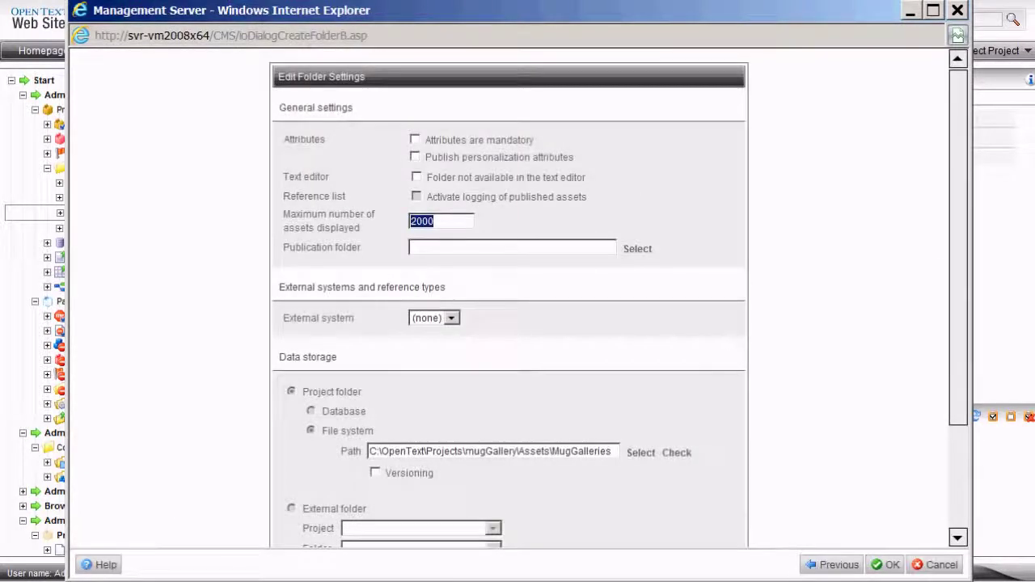
- Browse for a new file system storage path and create the directory mugGalleryDemo in C:\OpenText\Projects
{"action": "left_click", "coordinate": [630, 453]}
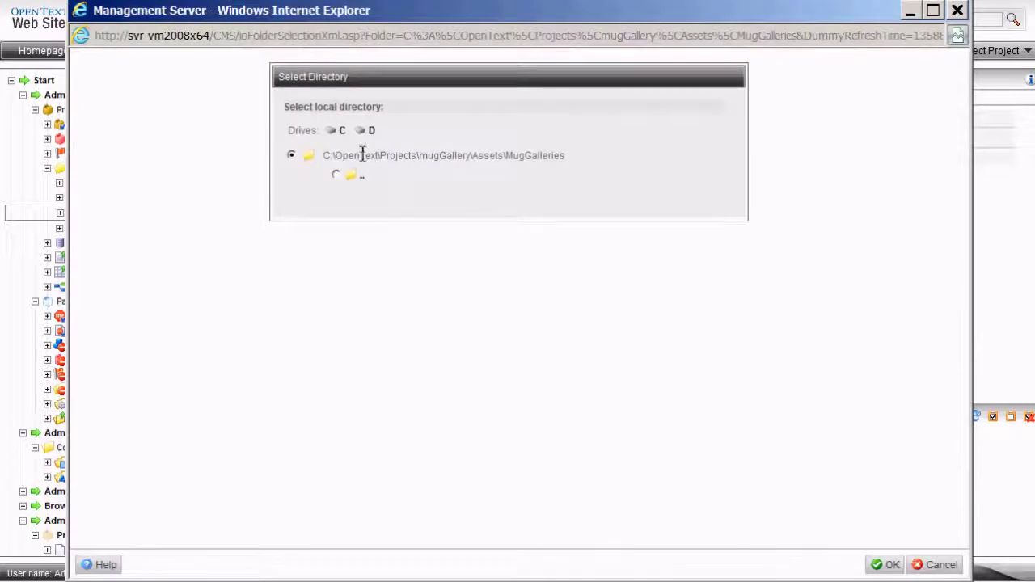
{"action": "left_click_drag", "start_coordinate": [565, 155], "coordinate": [380, 151]}
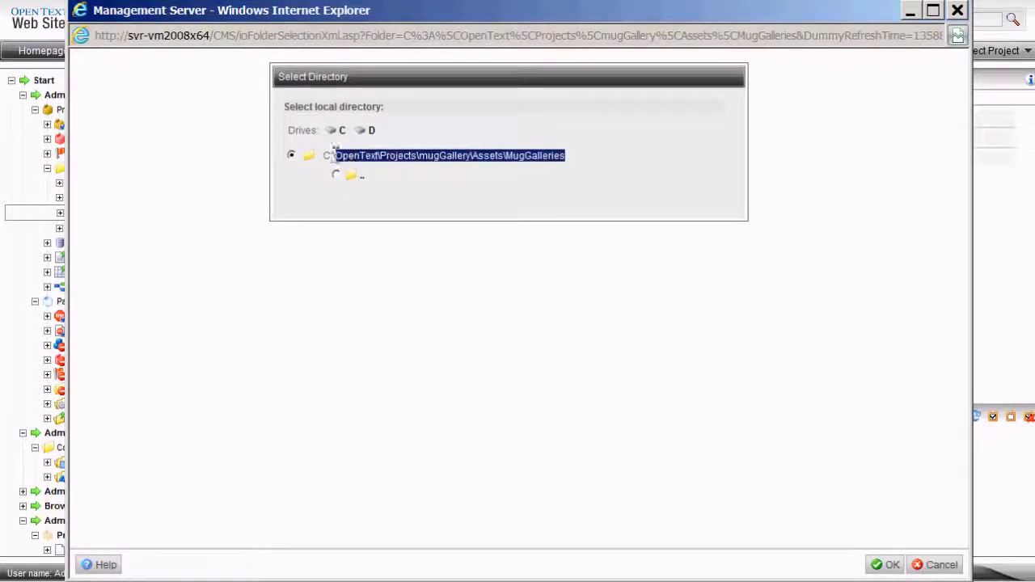
{"action": "left_click", "coordinate": [338, 131]}
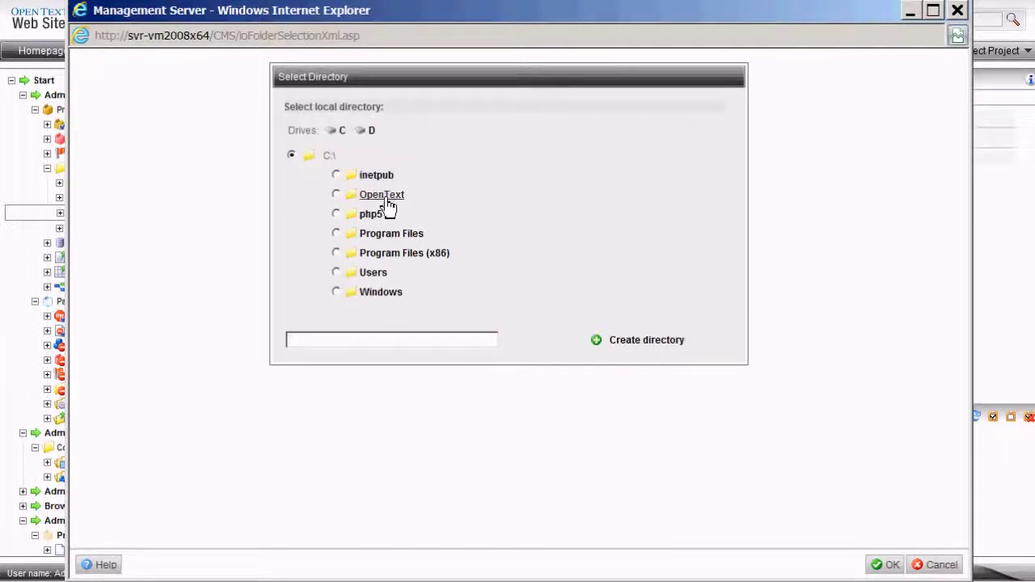
{"action": "left_click", "coordinate": [366, 199]}
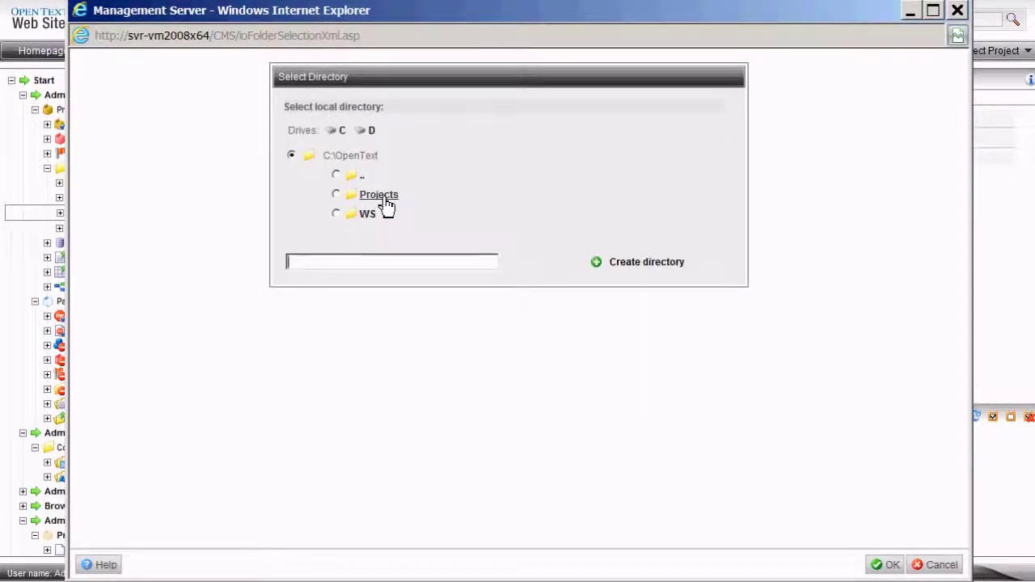
{"action": "left_click", "coordinate": [384, 199]}
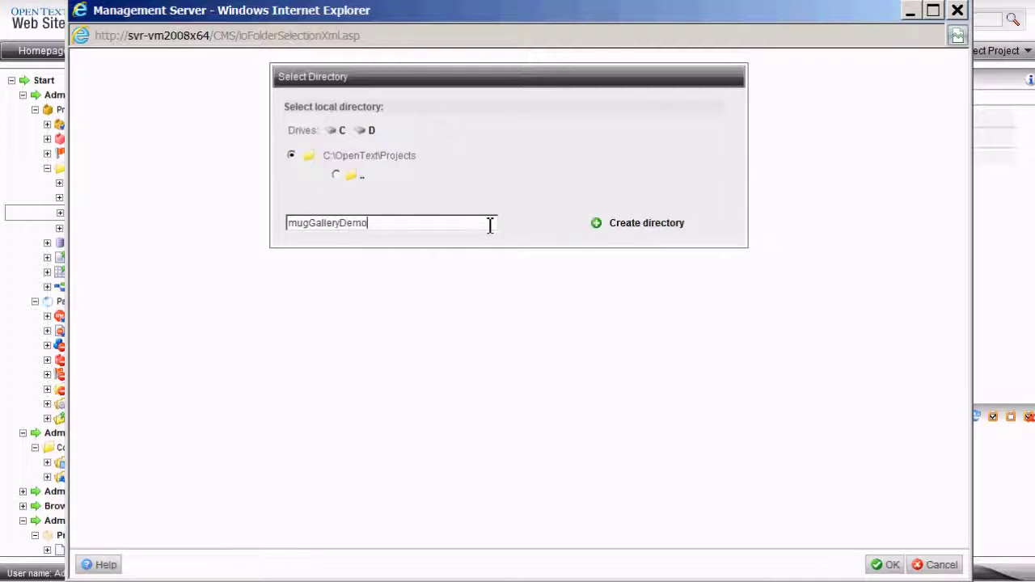
{"action": "left_click", "coordinate": [639, 227]}
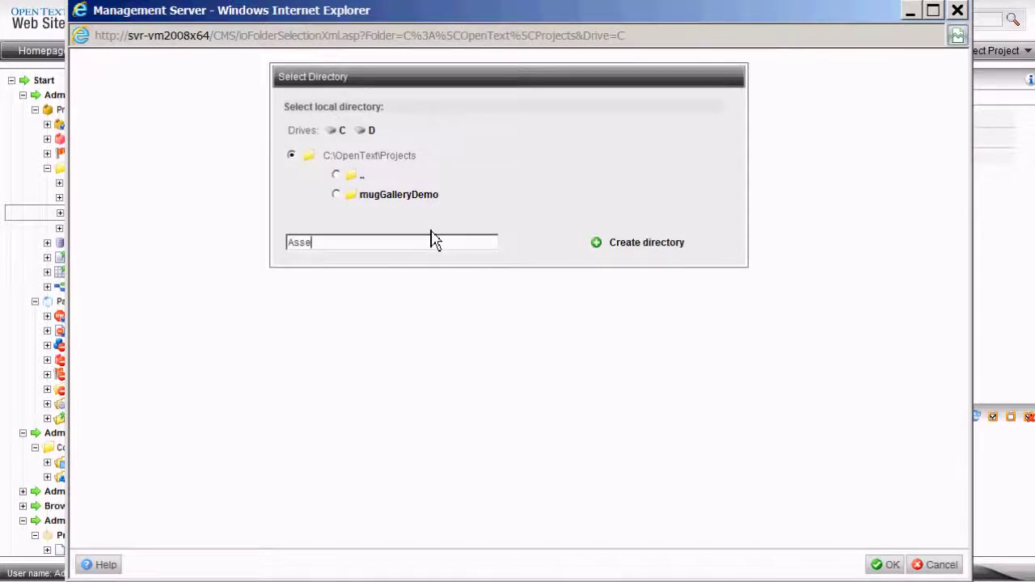
- Create a directory named Assets inside C:\OpenText\Projects\mugGalleryDemo
{"action": "left_click", "coordinate": [386, 195]}
{"action": "type", "text": "As"}
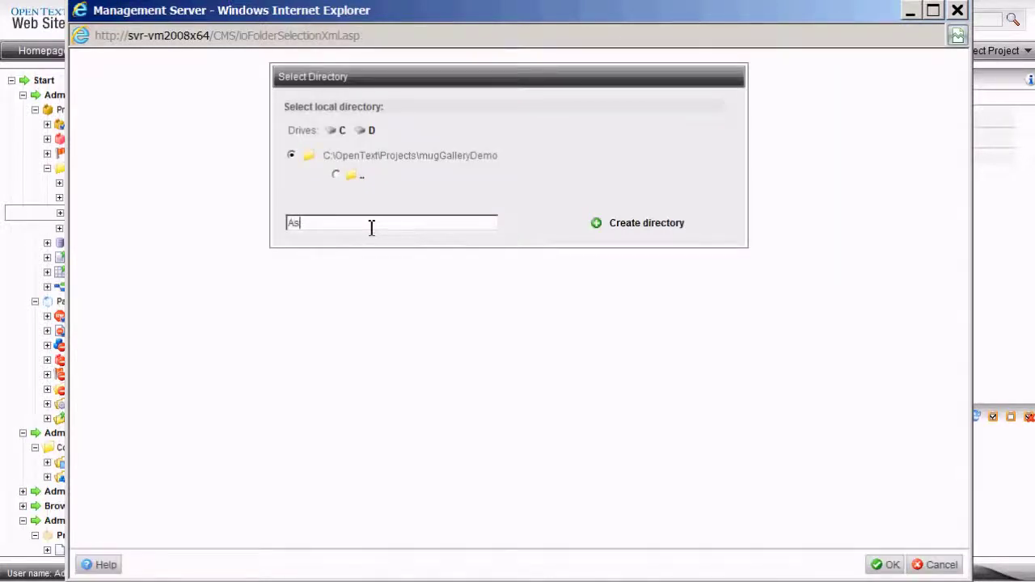
{"action": "type", "text": "sets"}
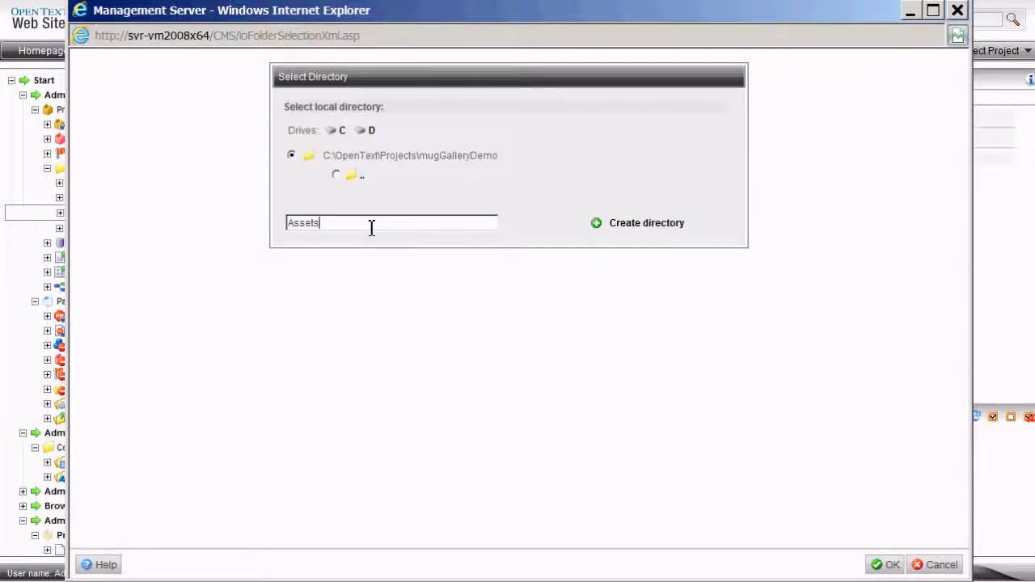
{"action": "left_click", "coordinate": [616, 228]}
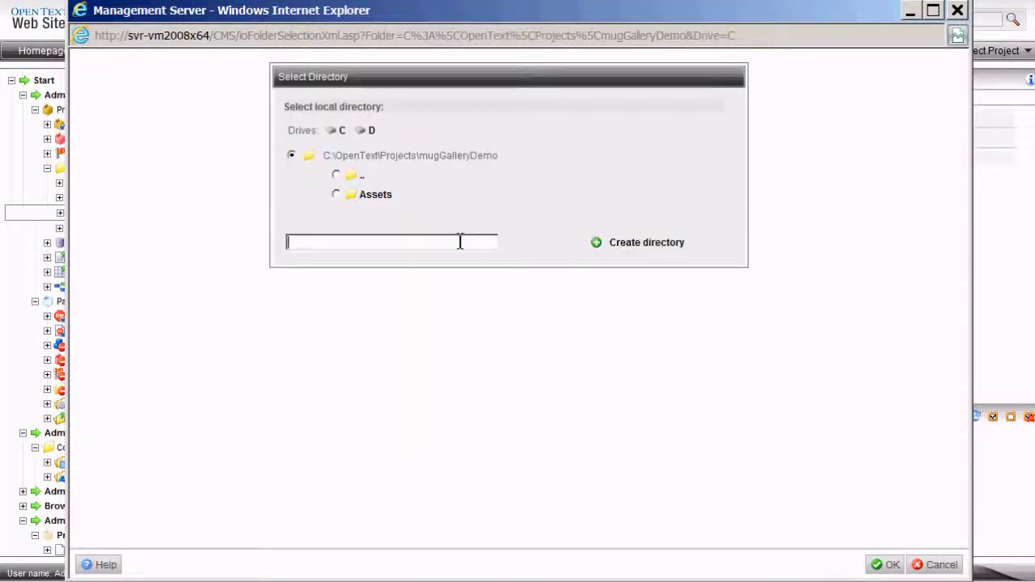
- Create a mugGalleries directory inside Assets and save it as the folder's file system storage path
{"action": "left_click", "coordinate": [361, 196]}
{"action": "type", "text": "mu"}
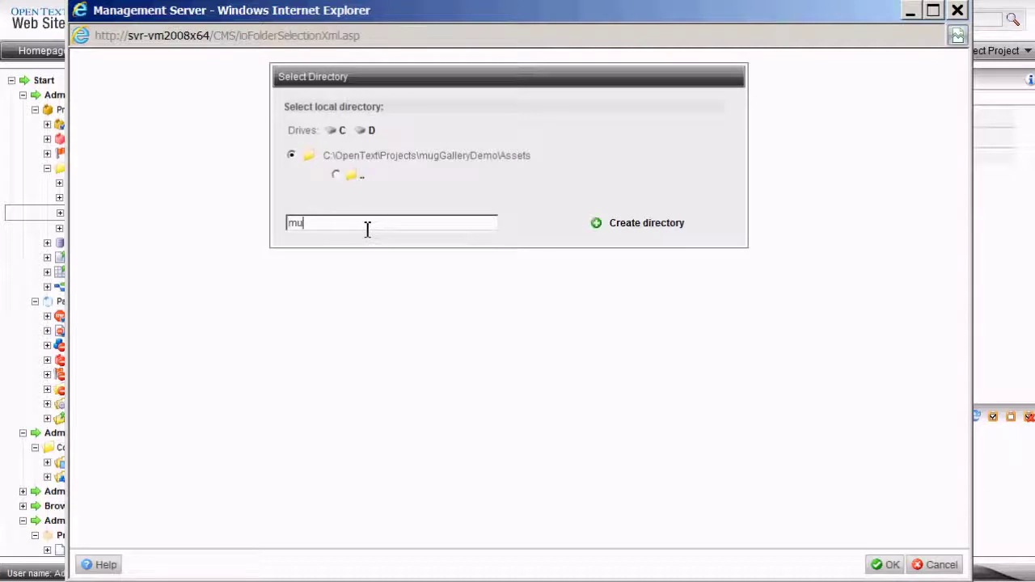
{"action": "type", "text": "gGalleries"}
{"action": "left_click", "coordinate": [623, 226]}
{"action": "left_click", "coordinate": [396, 197]}
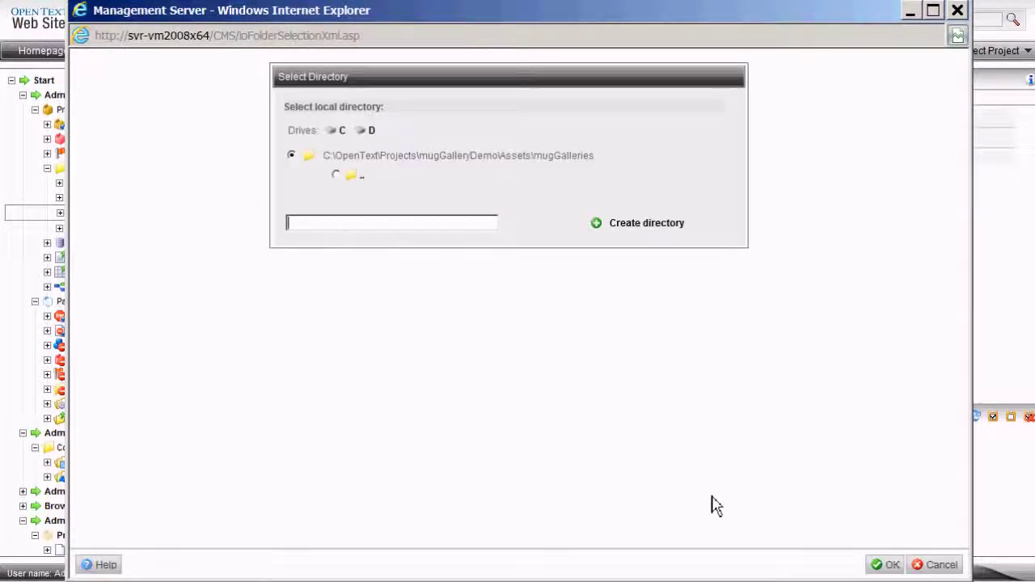
{"action": "left_click", "coordinate": [885, 565]}
{"action": "left_click", "coordinate": [867, 527]}
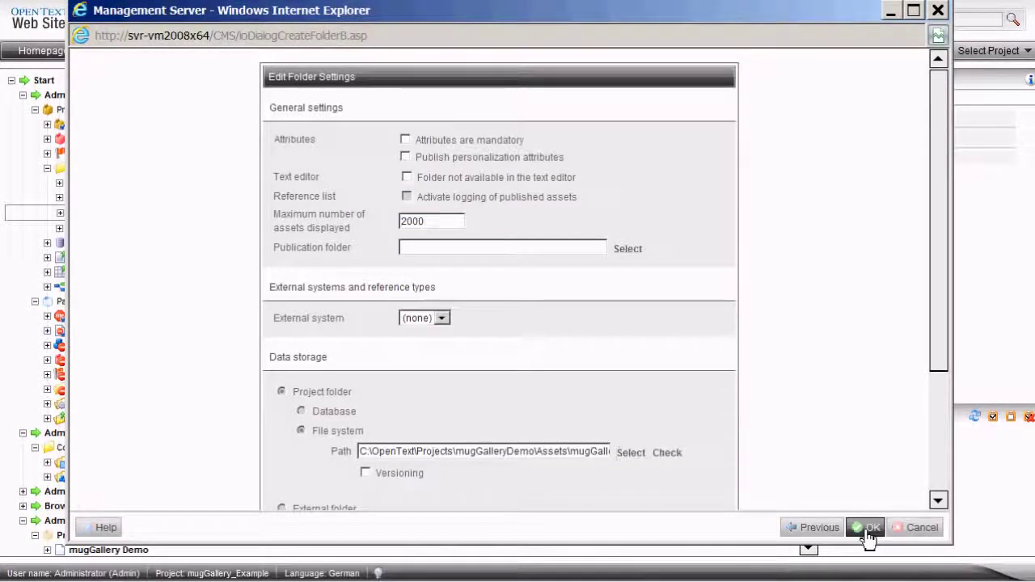
- Collapse the project settings branch and open the mugGallery content class template for editing
{"action": "left_click", "coordinate": [47, 169]}
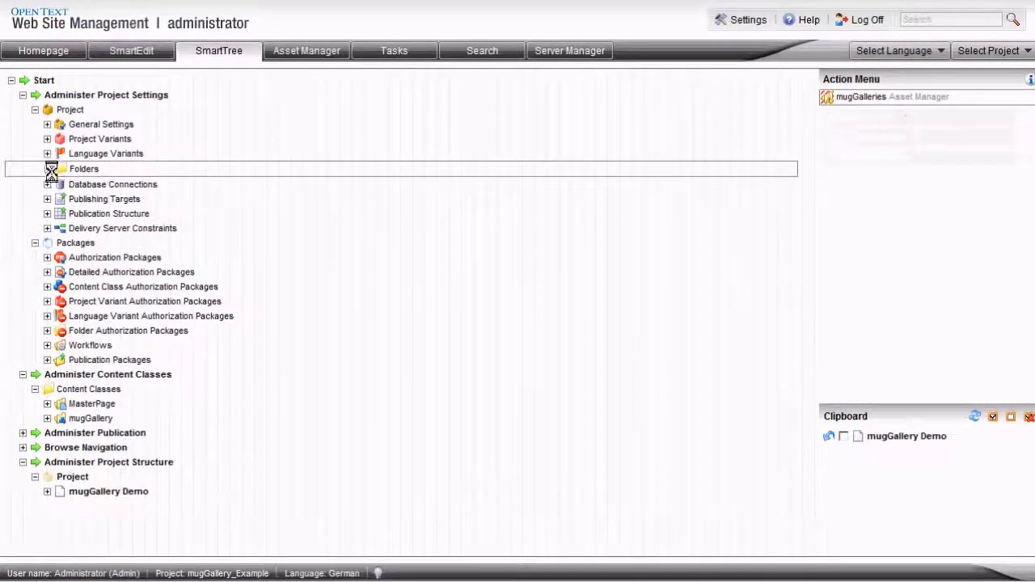
{"action": "left_click", "coordinate": [47, 168]}
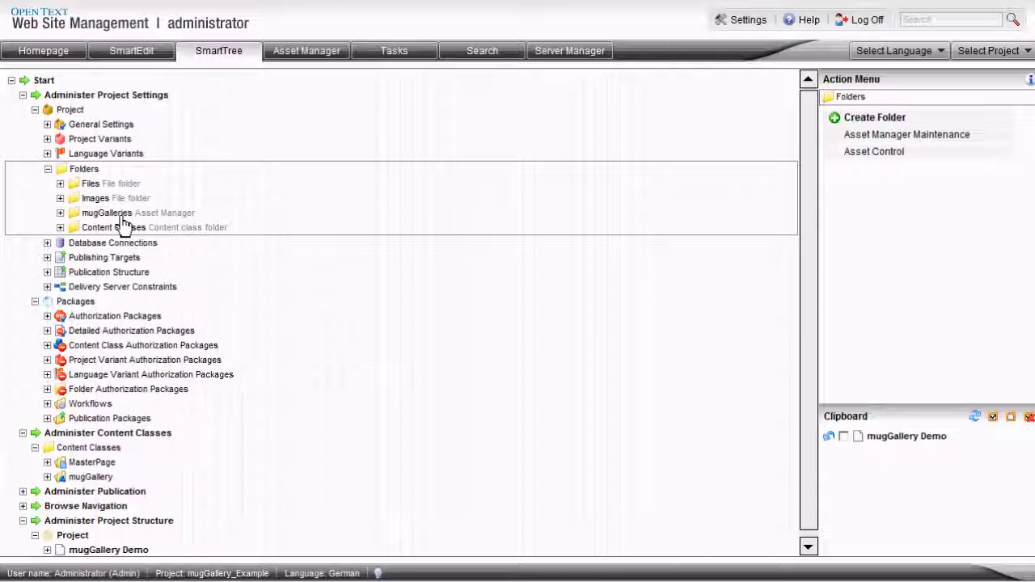
{"action": "scroll", "coordinate": [291, 372], "scroll_direction": "down", "scroll_amount": 1}
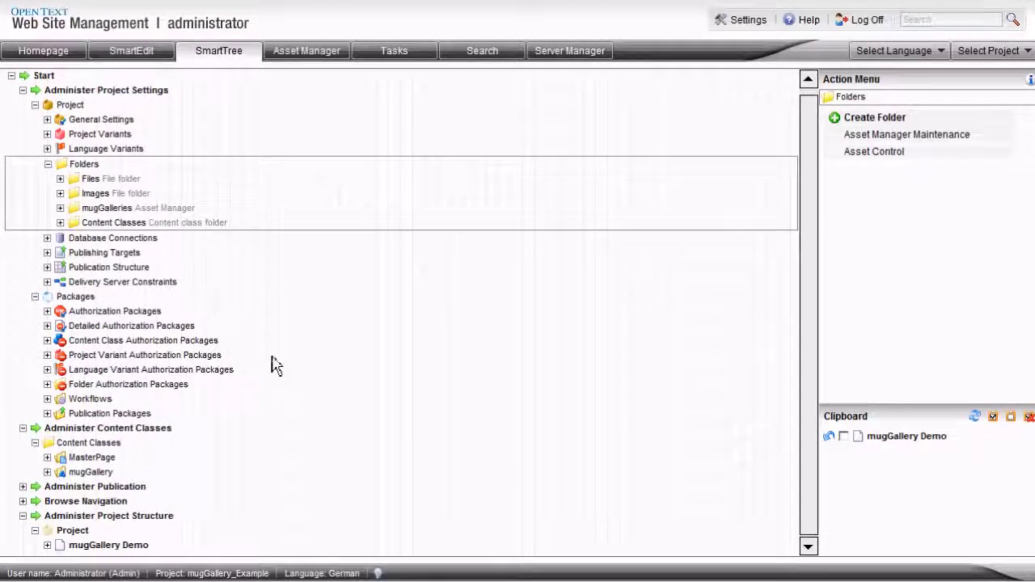
{"action": "left_click", "coordinate": [24, 91]}
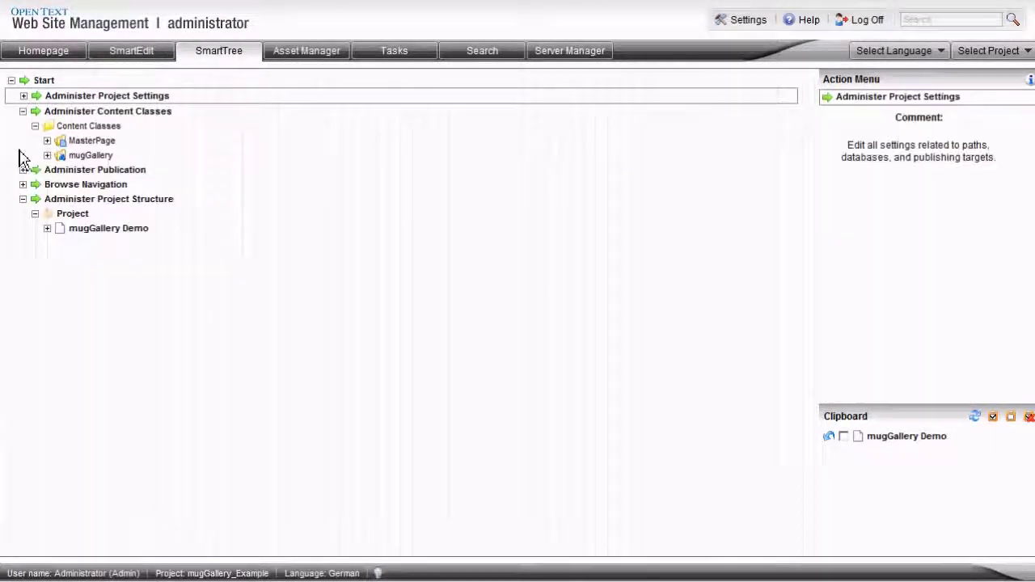
{"action": "left_click", "coordinate": [98, 156]}
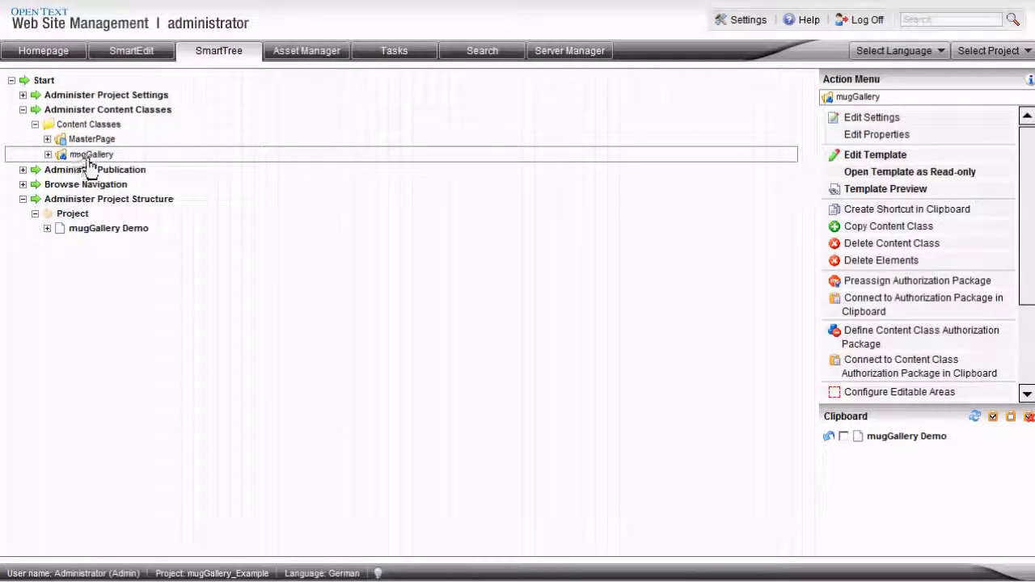
{"action": "left_click", "coordinate": [862, 156]}
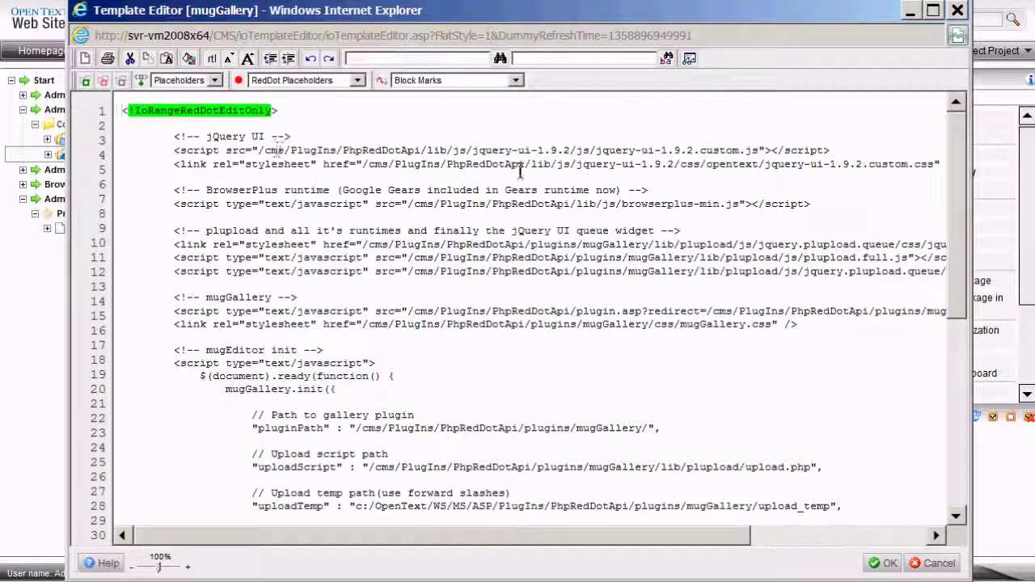
- Examine the script and stylesheet includes of the mugGallery template and locate its resize and thumbnail options
{"action": "left_click_drag", "start_coordinate": [800, 324], "coordinate": [123, 311]}
{"action": "left_click_drag", "start_coordinate": [496, 296], "coordinate": [122, 136]}
{"action": "left_click_drag", "start_coordinate": [956, 246], "coordinate": [948, 376]}
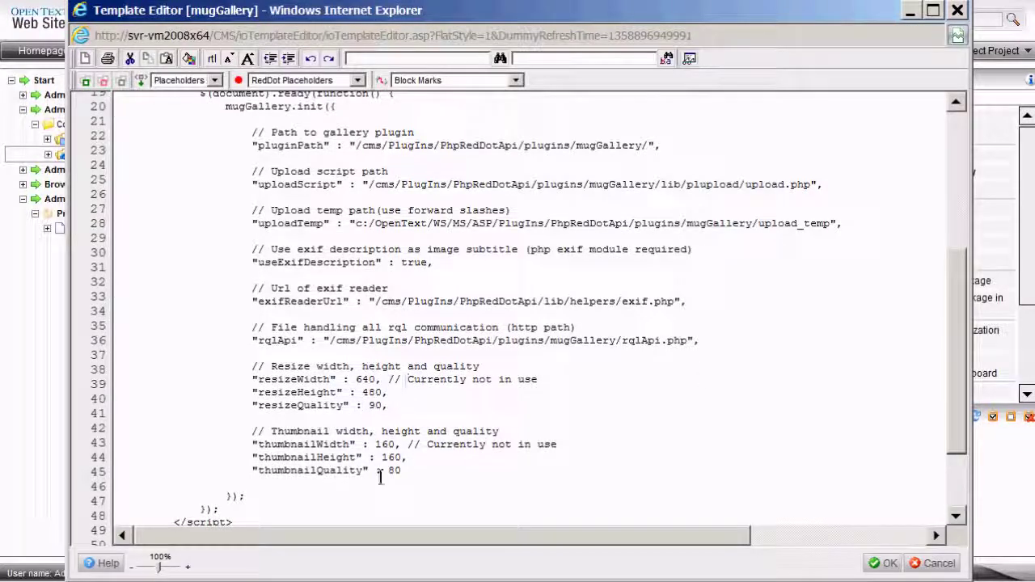
{"action": "left_click_drag", "start_coordinate": [402, 470], "coordinate": [116, 372]}
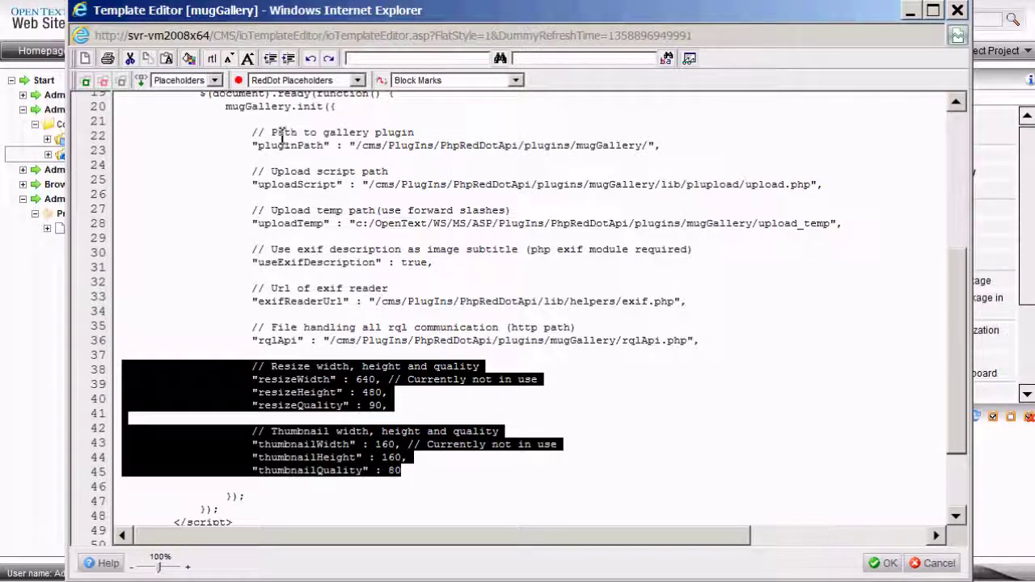
- Review the pluginPath, uploadScript, uploadTemp and useExifDescription options in the mugGallery.init call
{"action": "left_click", "coordinate": [358, 146]}
{"action": "left_click_drag", "start_coordinate": [358, 146], "coordinate": [662, 147]}
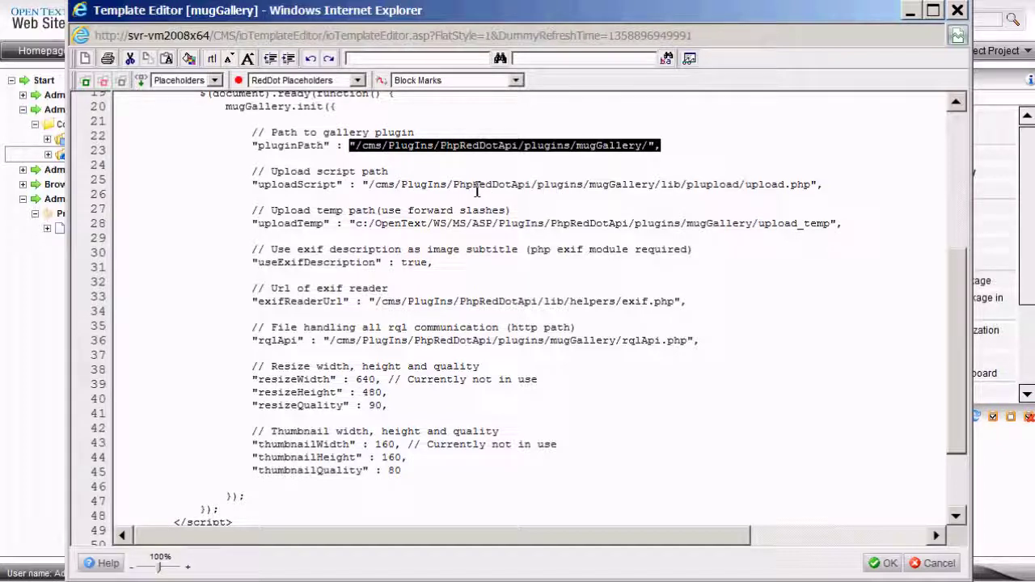
{"action": "double_click", "coordinate": [411, 188]}
{"action": "double_click", "coordinate": [478, 186]}
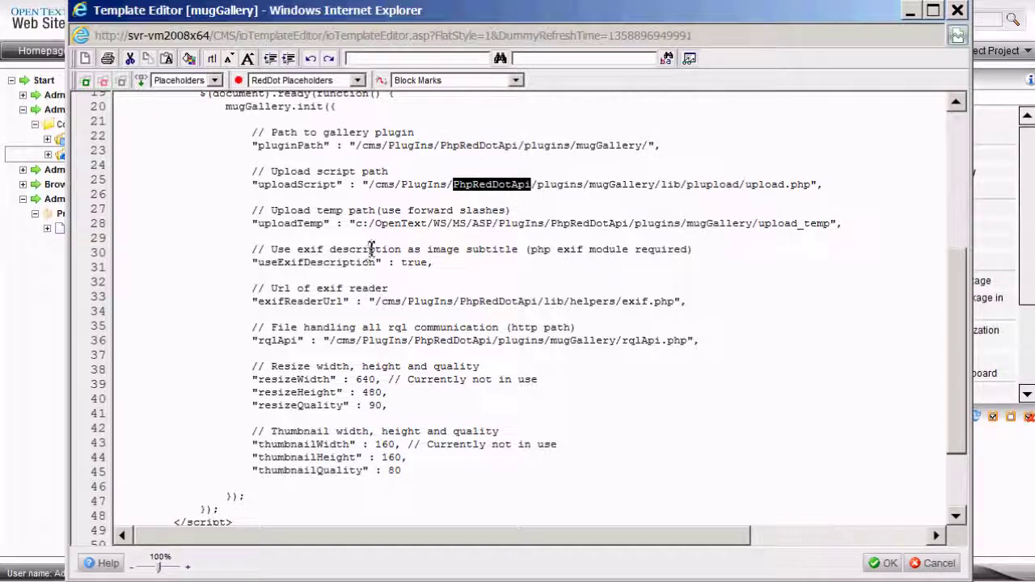
{"action": "double_click", "coordinate": [273, 224]}
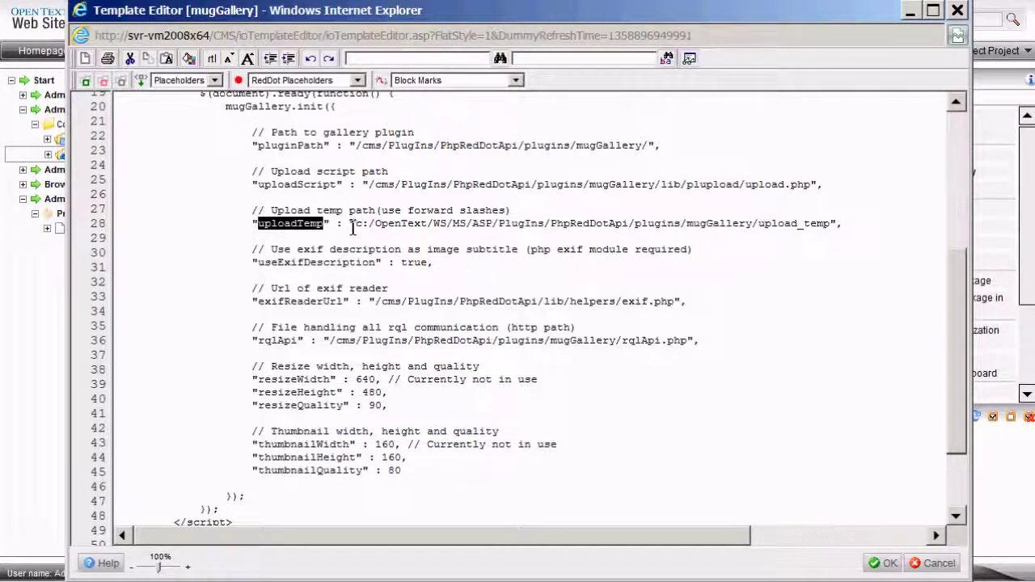
{"action": "left_click_drag", "start_coordinate": [686, 224], "coordinate": [817, 225]}
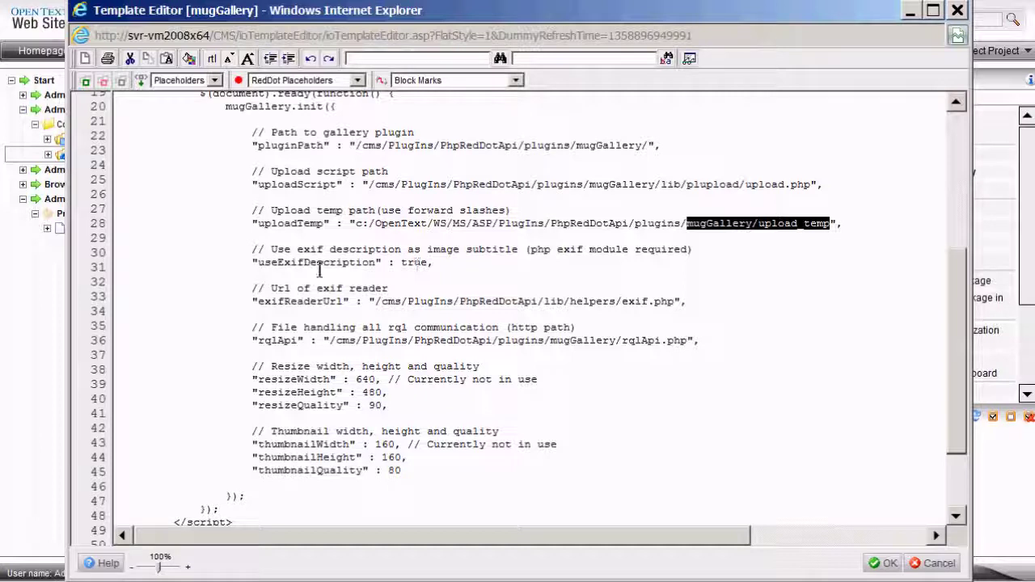
{"action": "double_click", "coordinate": [417, 264]}
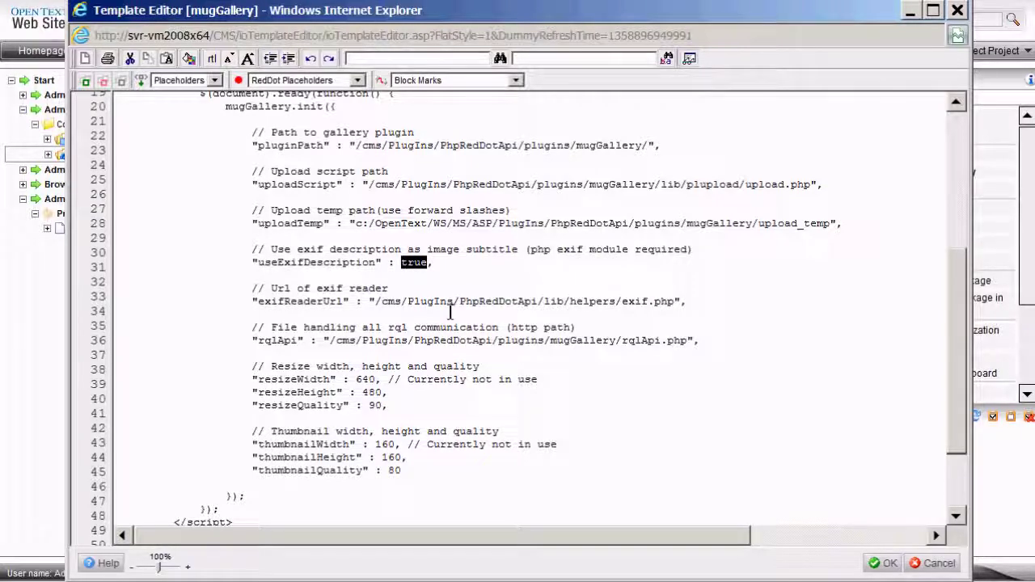
{"action": "scroll", "coordinate": [516, 308], "scroll_direction": "down", "scroll_amount": 2}
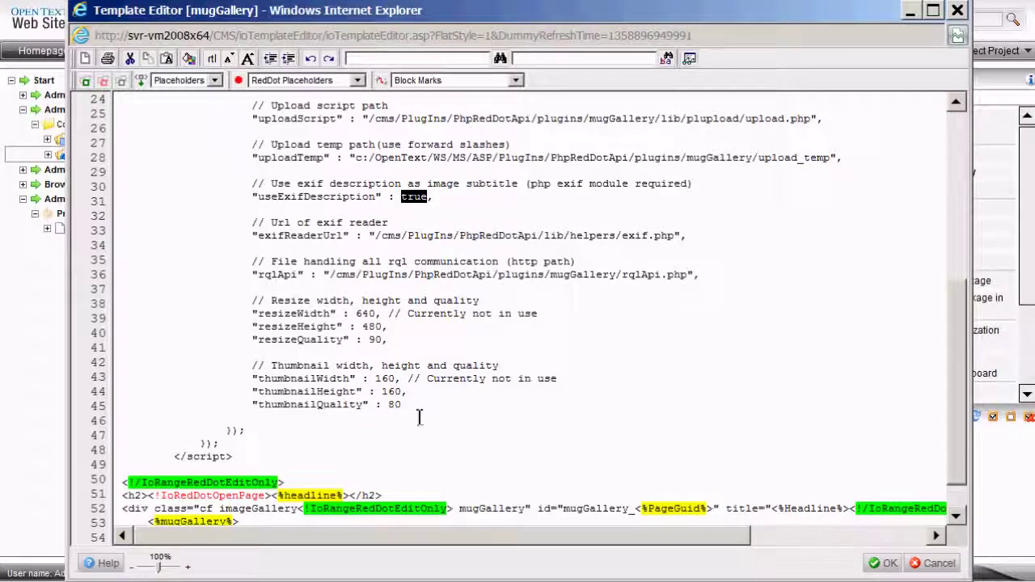
- Review the resize and thumbnail width, height and quality options in the mugGallery.init call
{"action": "left_click_drag", "start_coordinate": [435, 408], "coordinate": [246, 301]}
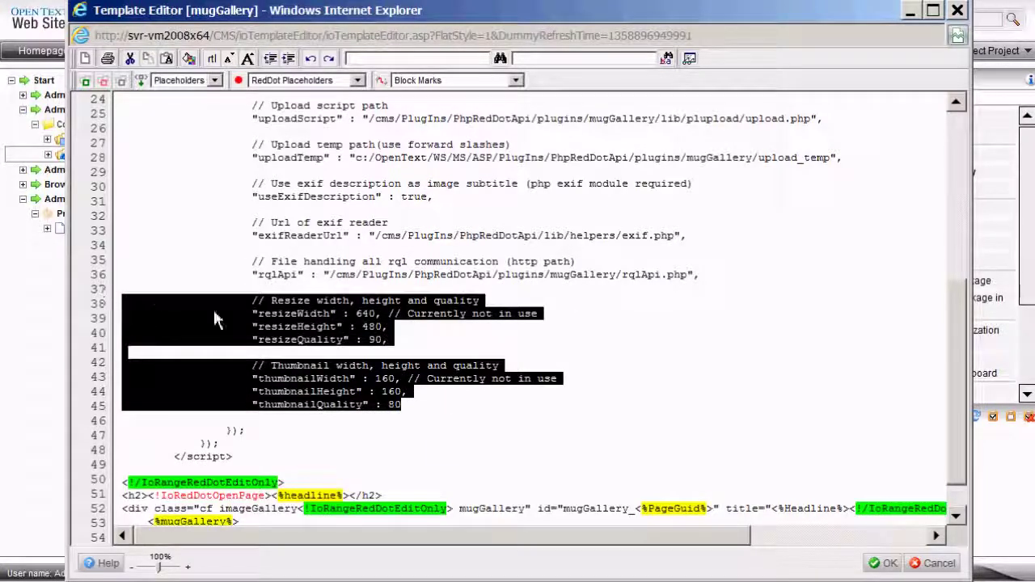
{"action": "left_click", "coordinate": [354, 313]}
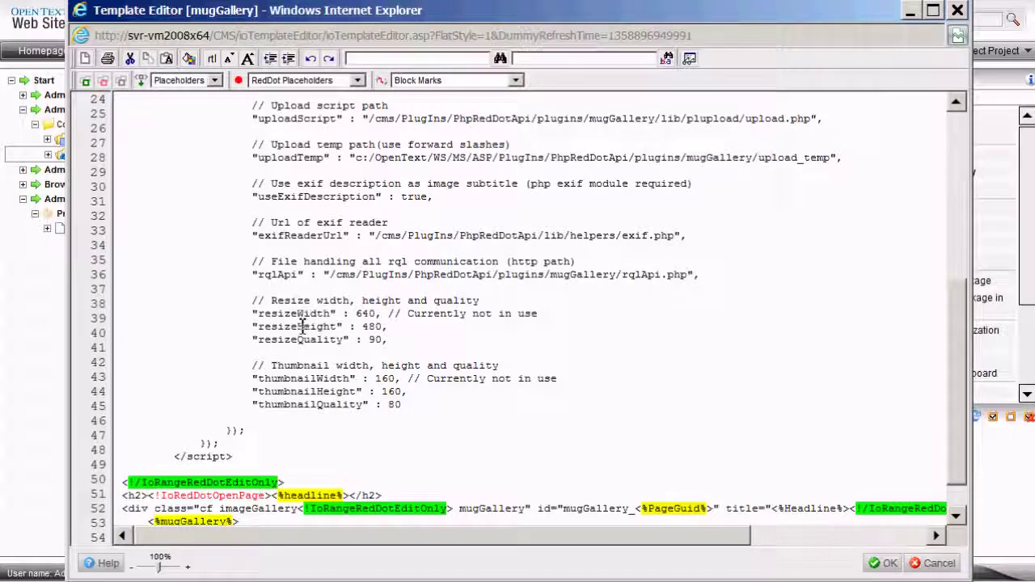
{"action": "double_click", "coordinate": [373, 326]}
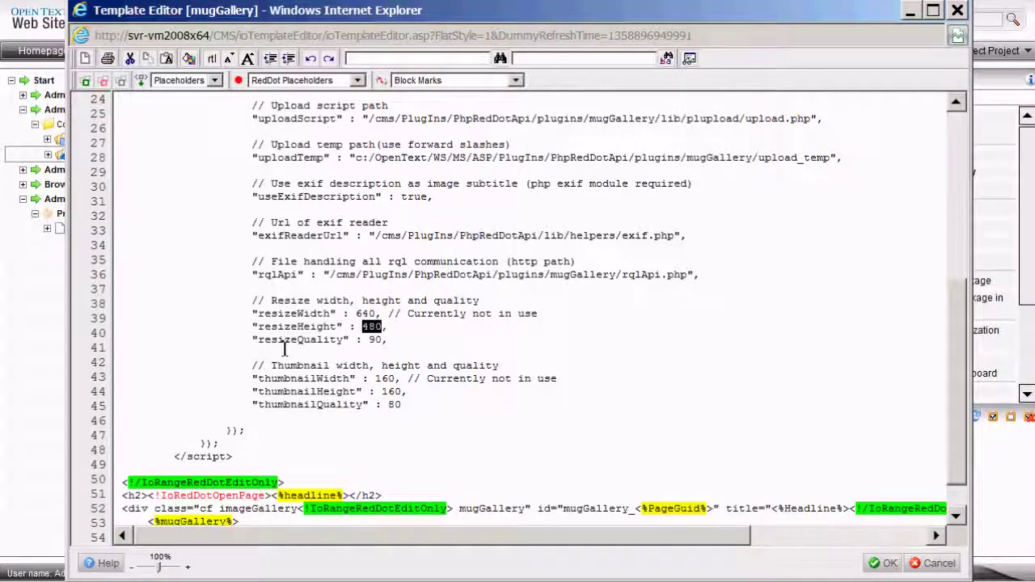
{"action": "double_click", "coordinate": [317, 314]}
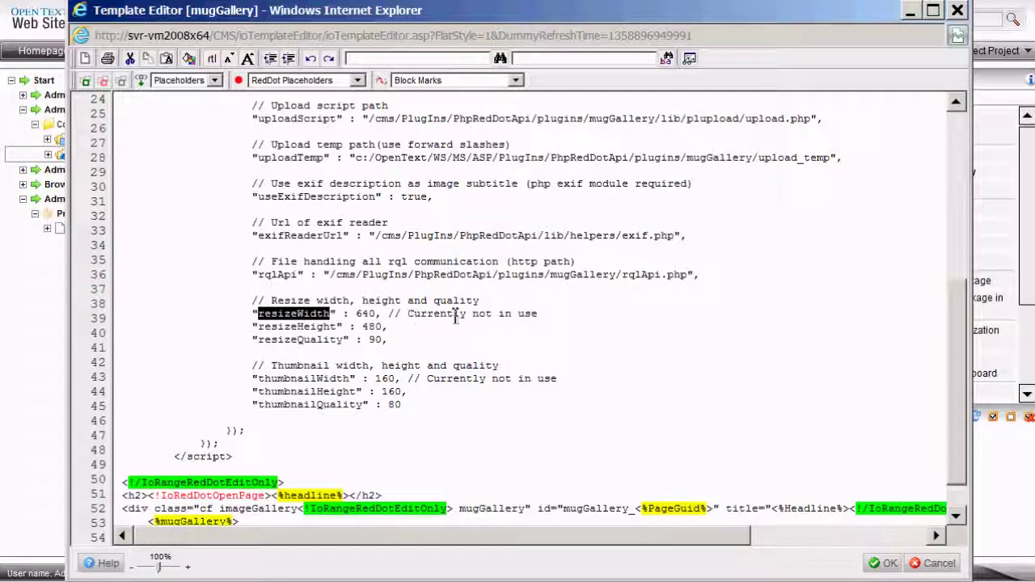
{"action": "left_click_drag", "start_coordinate": [393, 317], "coordinate": [539, 317]}
{"action": "left_click", "coordinate": [537, 316]}
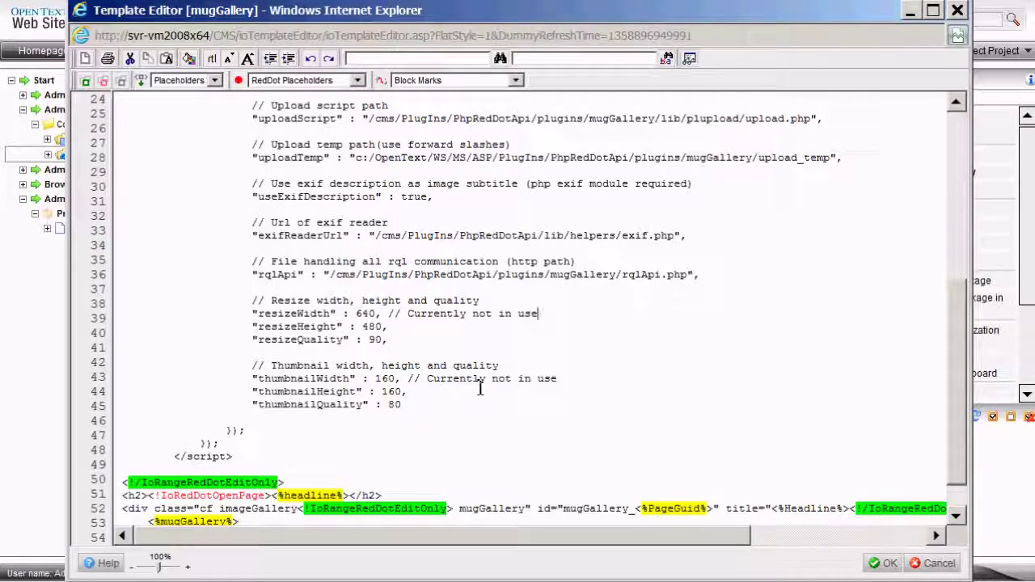
{"action": "double_click", "coordinate": [373, 326]}
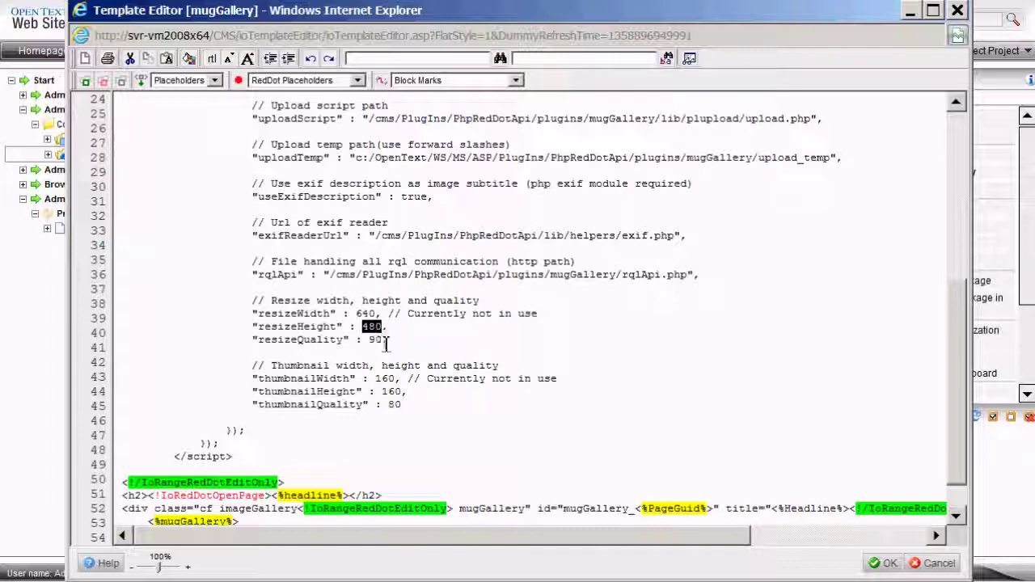
{"action": "double_click", "coordinate": [376, 341]}
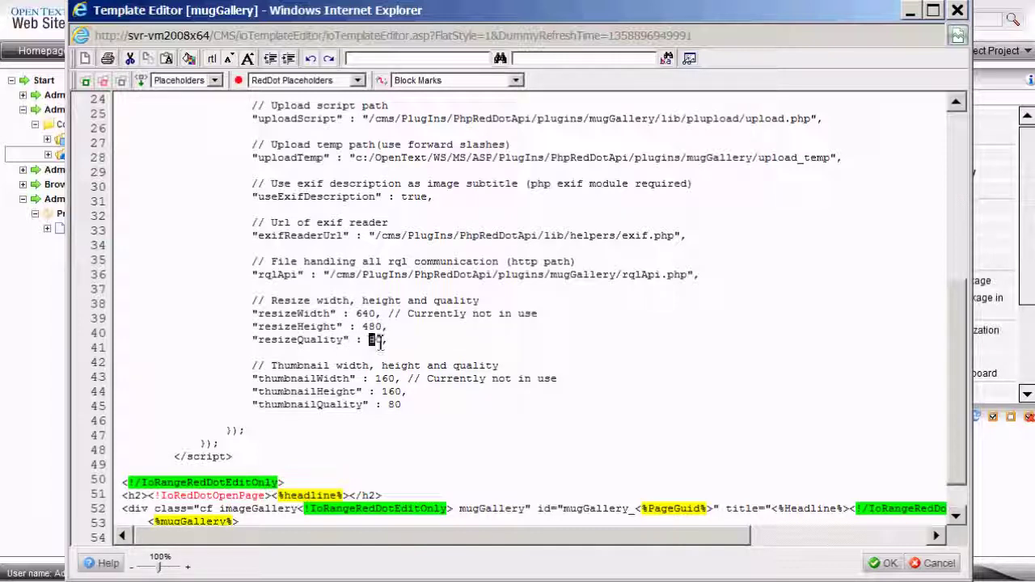
{"action": "left_click", "coordinate": [383, 343]}
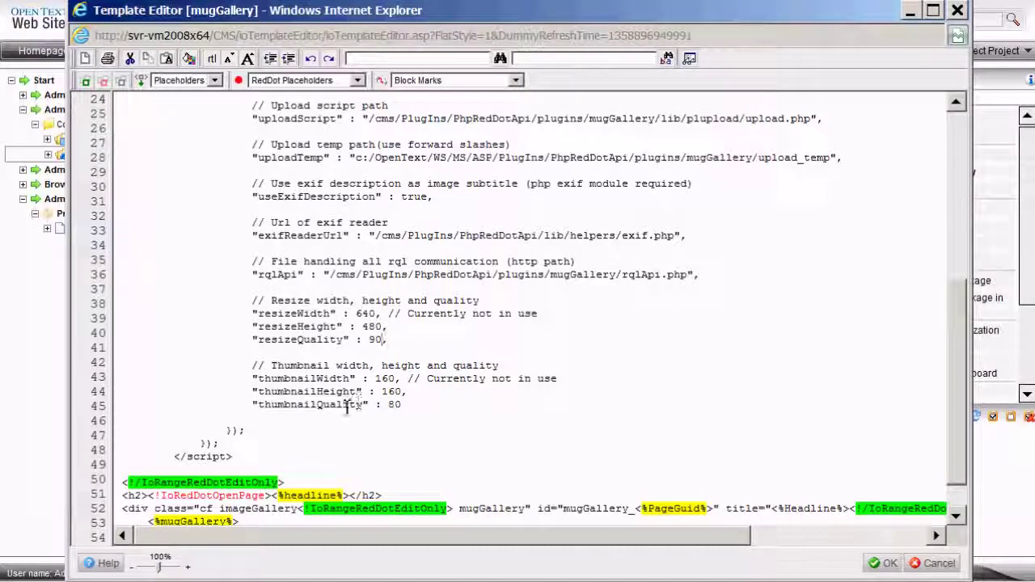
- Examine the mugGallery placeholder inside the imageGallery div at the end of the template
{"action": "scroll", "coordinate": [502, 414], "scroll_direction": "down", "scroll_amount": 1}
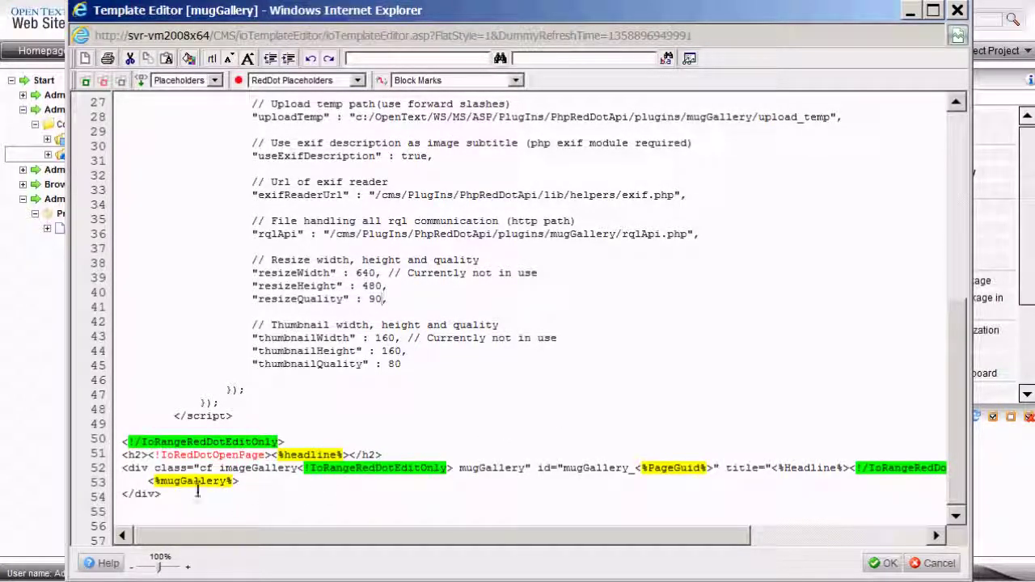
{"action": "type", "text": ","}
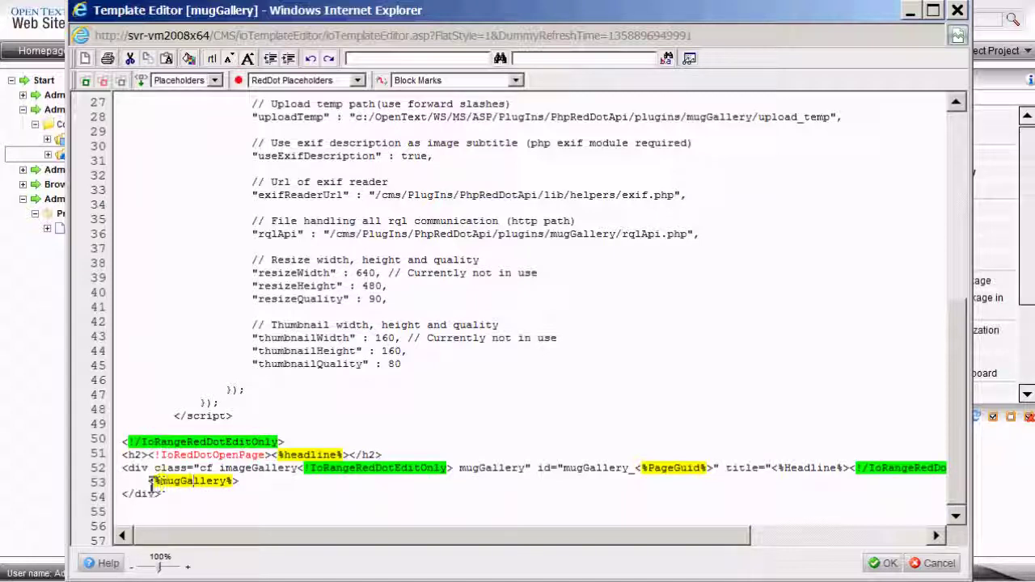
{"action": "left_click_drag", "start_coordinate": [148, 481], "coordinate": [244, 481]}
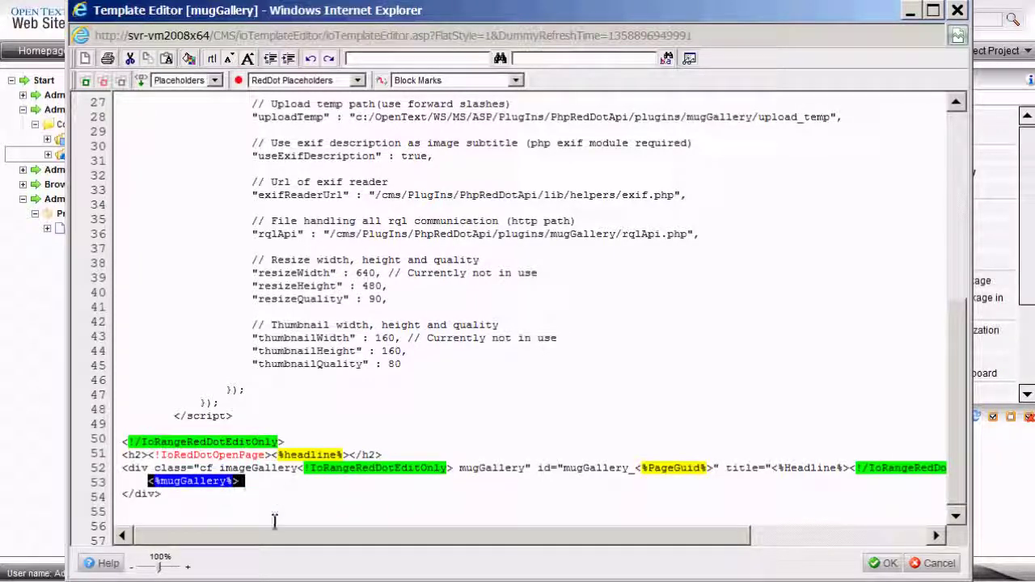
{"action": "left_click", "coordinate": [247, 482]}
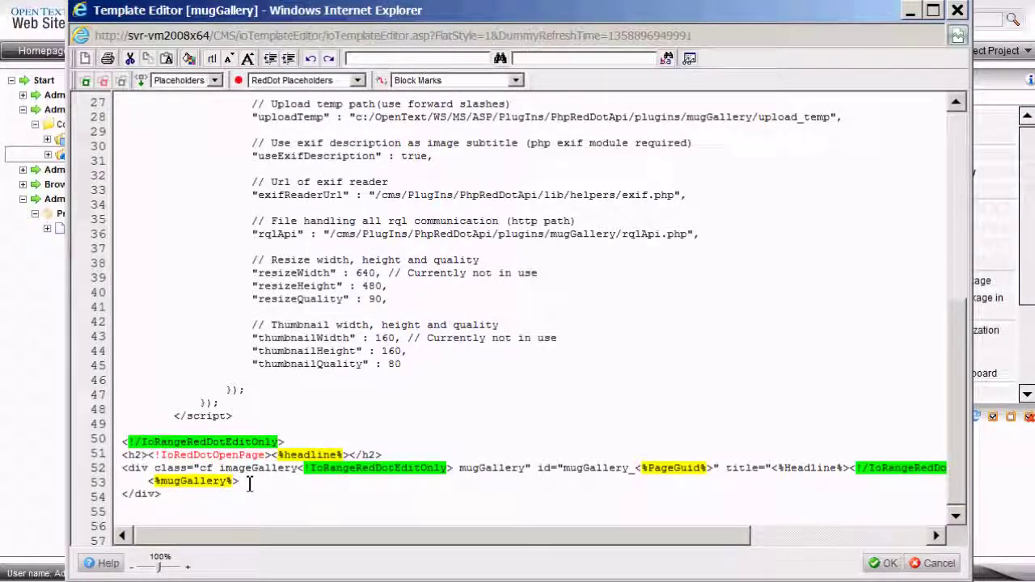
{"action": "left_click_drag", "start_coordinate": [247, 482], "coordinate": [148, 482]}
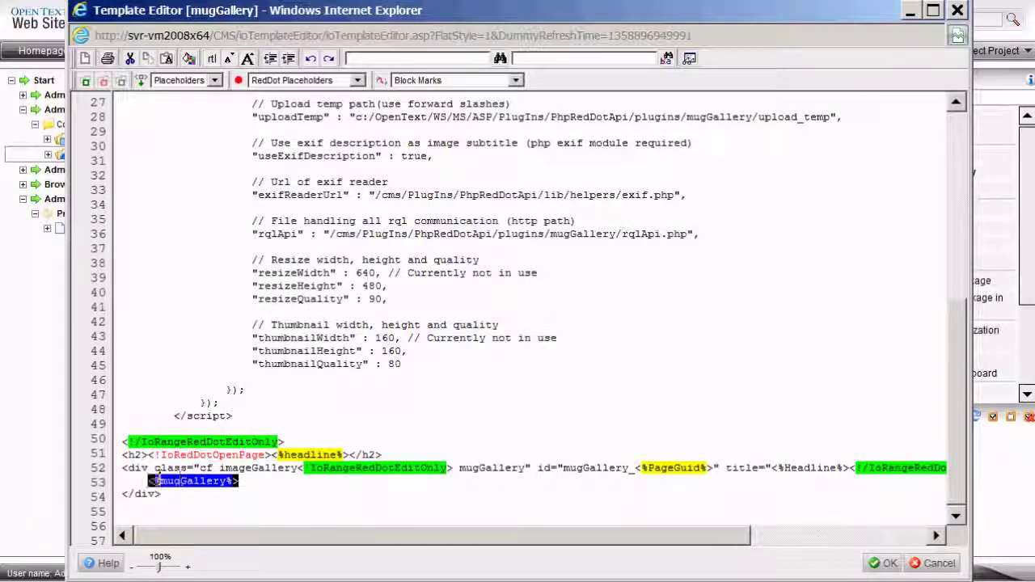
- Accept the template to close its editor, and collapse the Administer Content Classes branch
{"action": "left_click", "coordinate": [881, 562]}
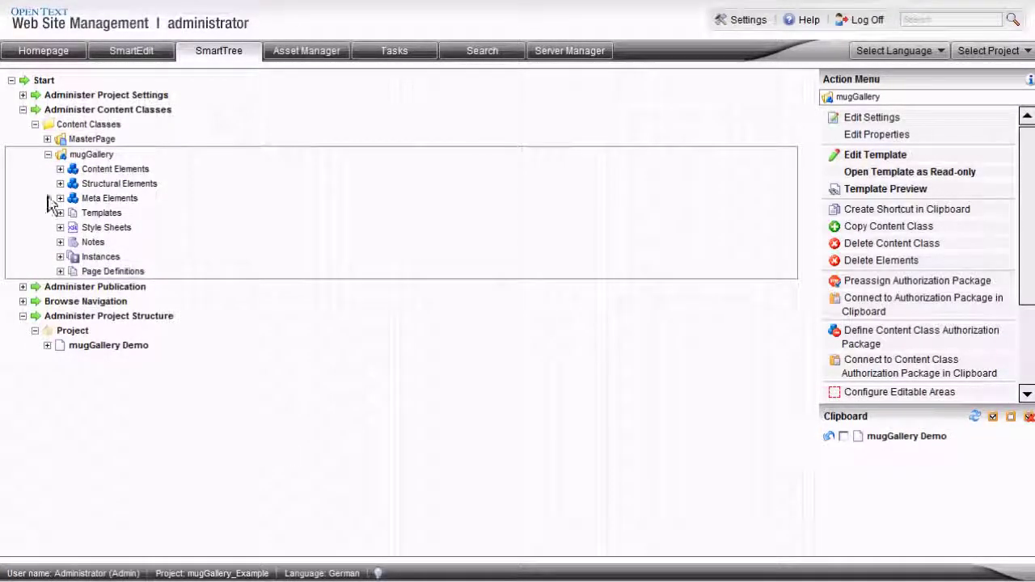
{"action": "left_click", "coordinate": [24, 111]}
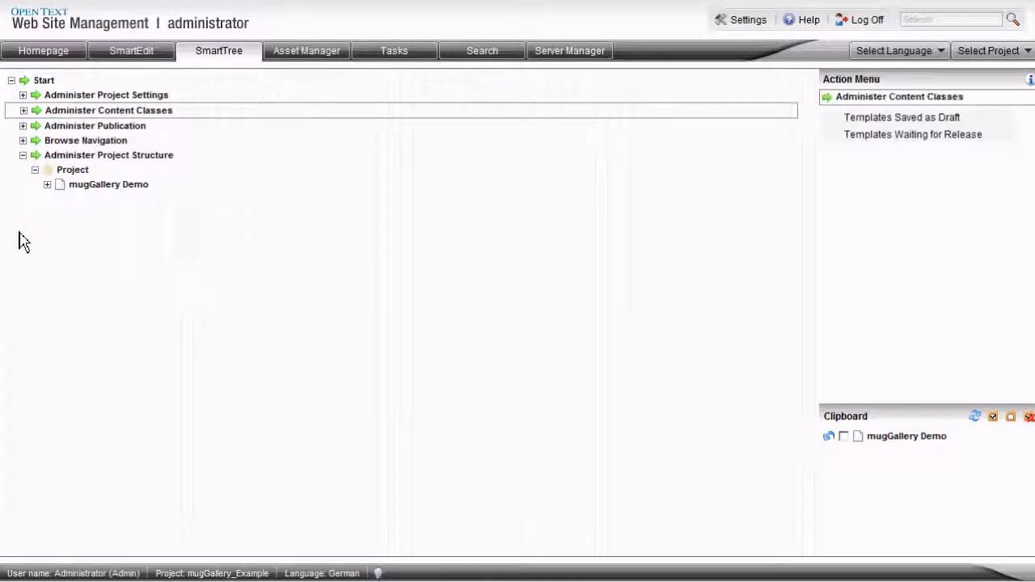